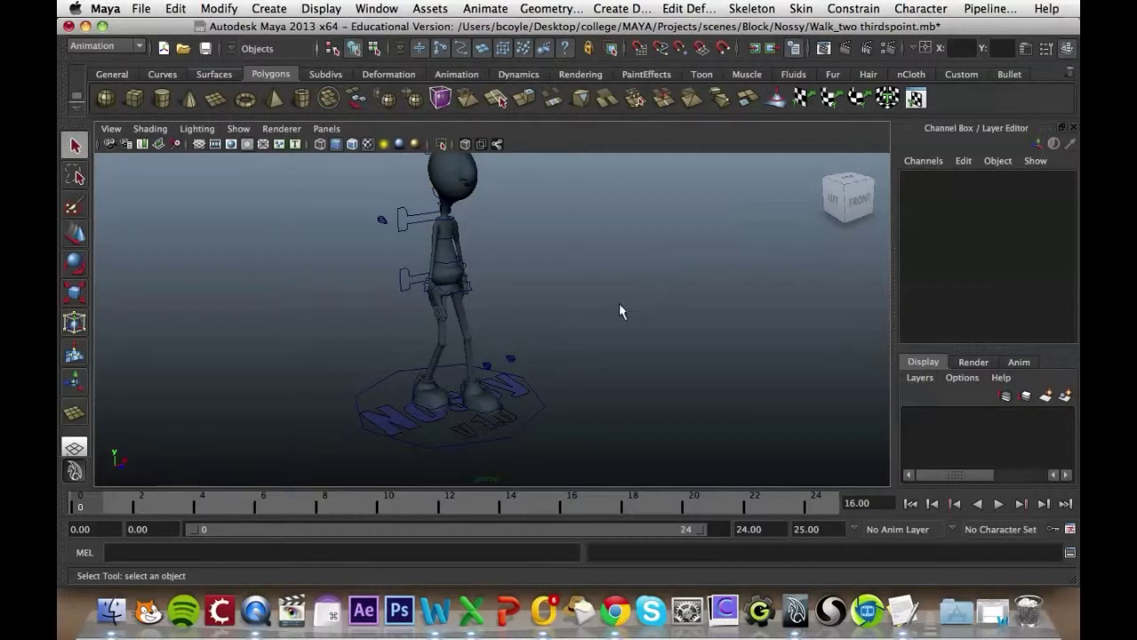
Tumble toward the feet, select the right leg controller, and scrub through its existing step.
alt+drag(620, 310, 422, 337)
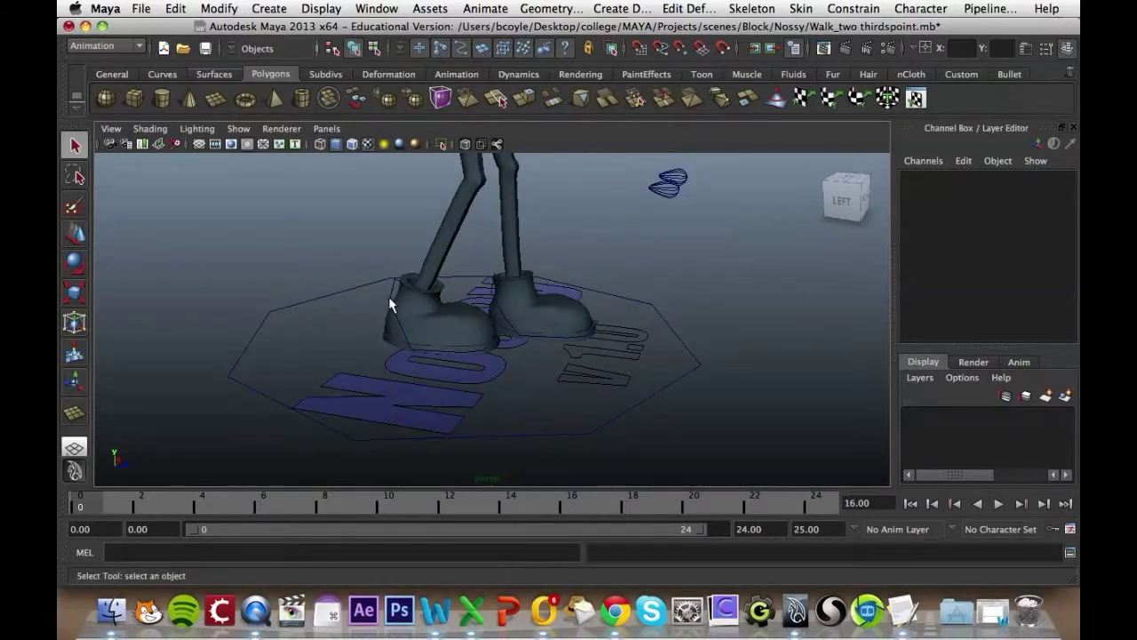
click(391, 304)
mouse_move(96, 499)
mouse_down()
mouse_move(563, 510)
mouse_move(149, 513)
mouse_move(311, 513)
mouse_up()
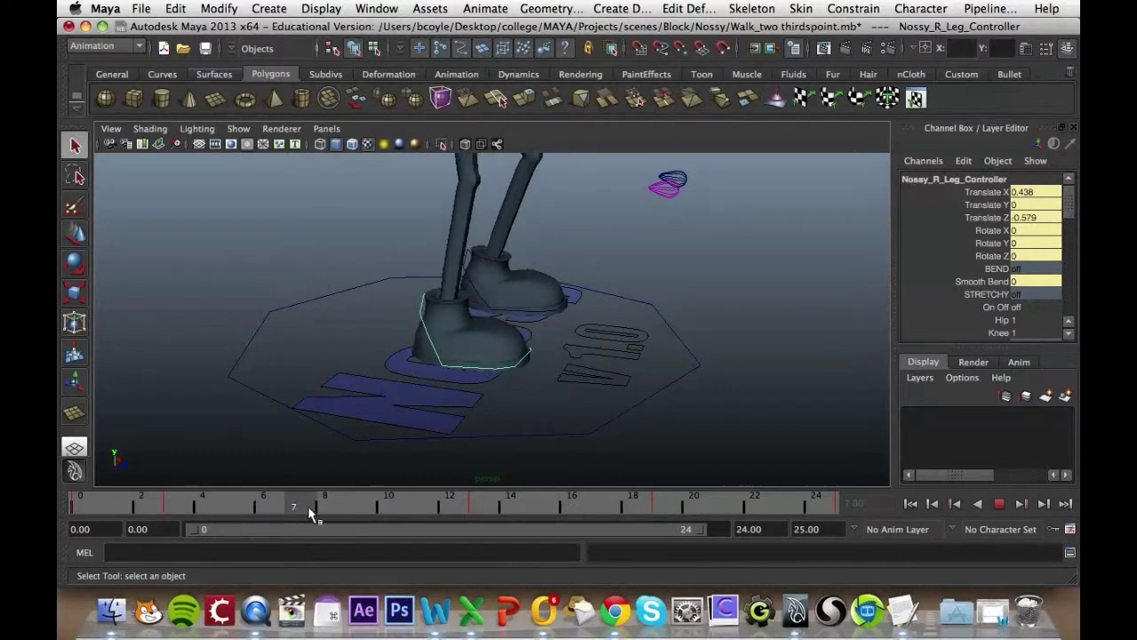
At frame 7, key the right foot's Ball R channel at 0.
alt+drag(601, 367, 845, 193)
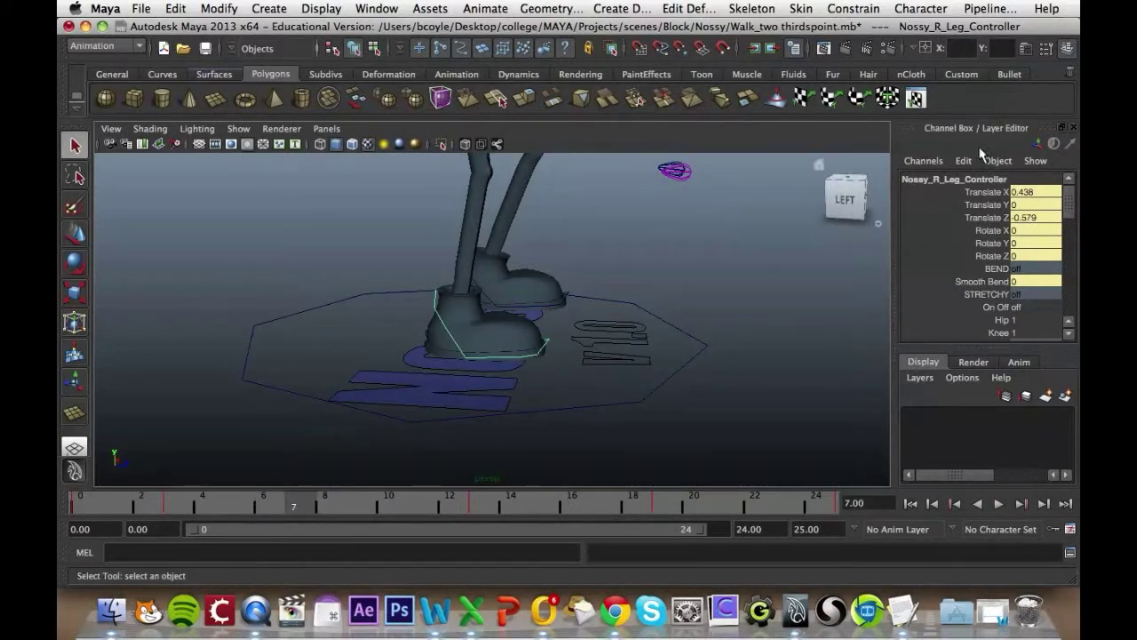
drag(1068, 208, 1069, 240)
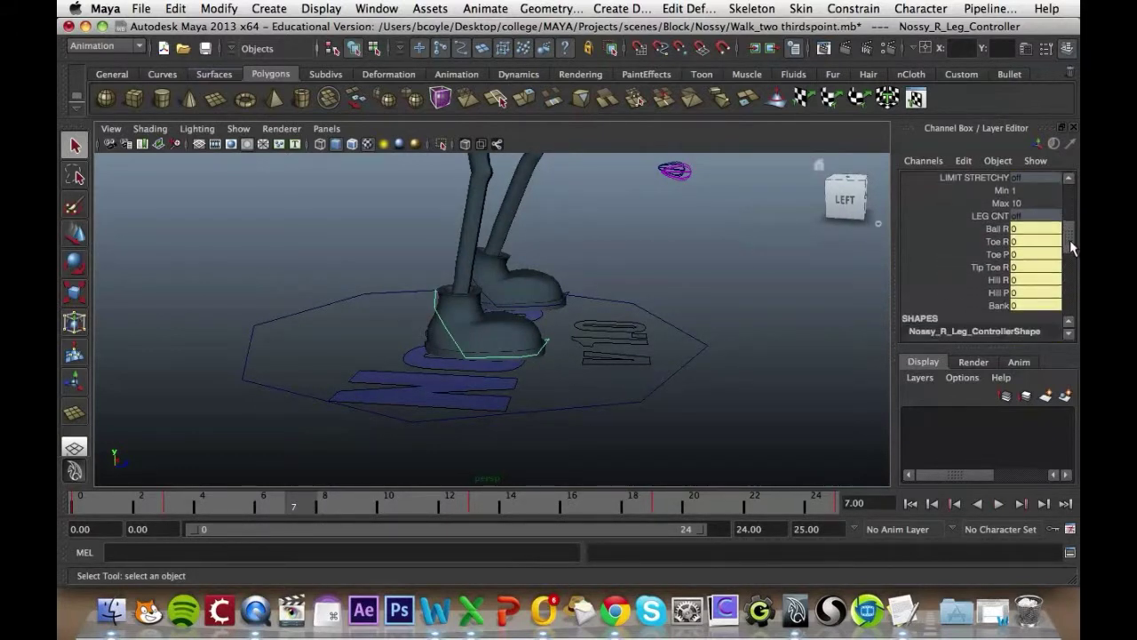
right_click(999, 228)
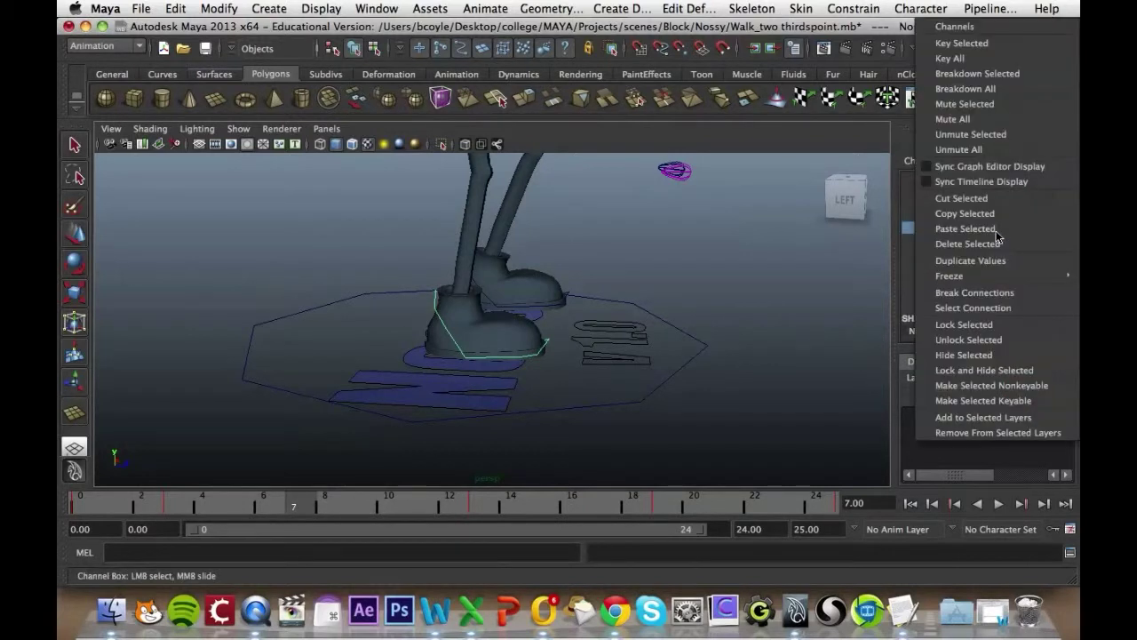
click(969, 44)
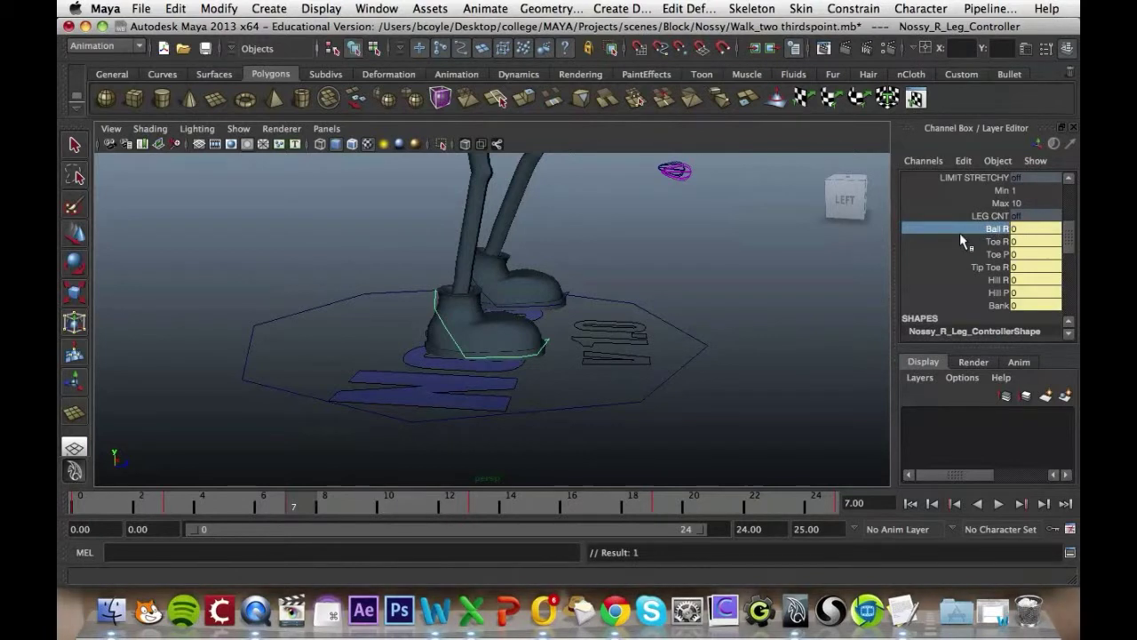
At frame 13, roll the right foot to Ball R 3.9 and key it.
mouse_move(316, 504)
mouse_down()
mouse_move(305, 505)
mouse_move(481, 507)
mouse_up()
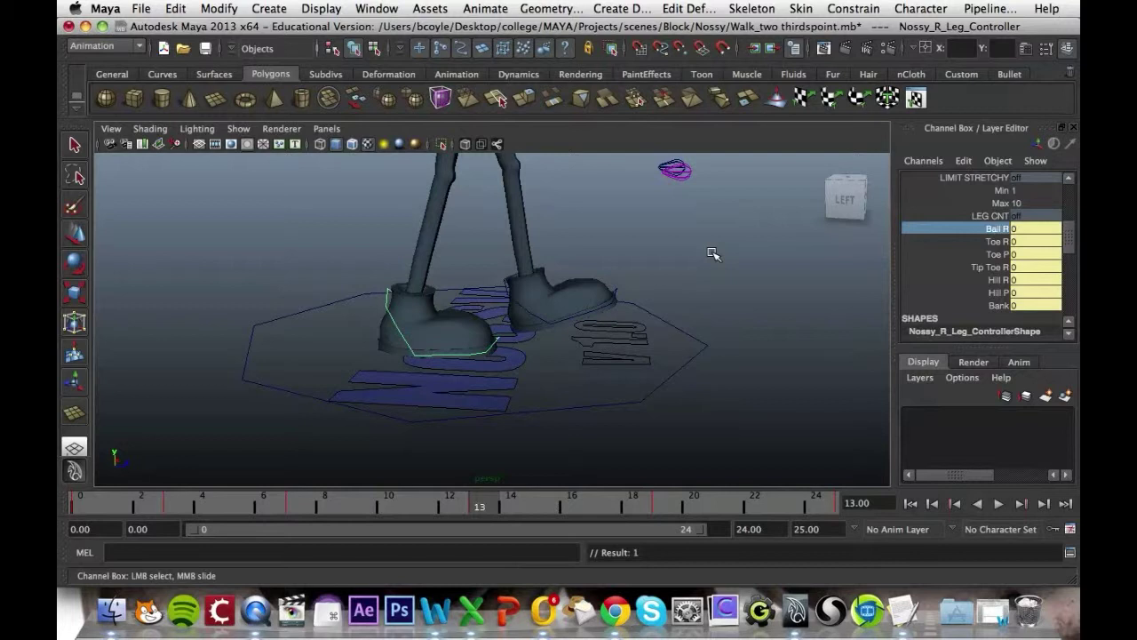
middle_drag(711, 253, 744, 251)
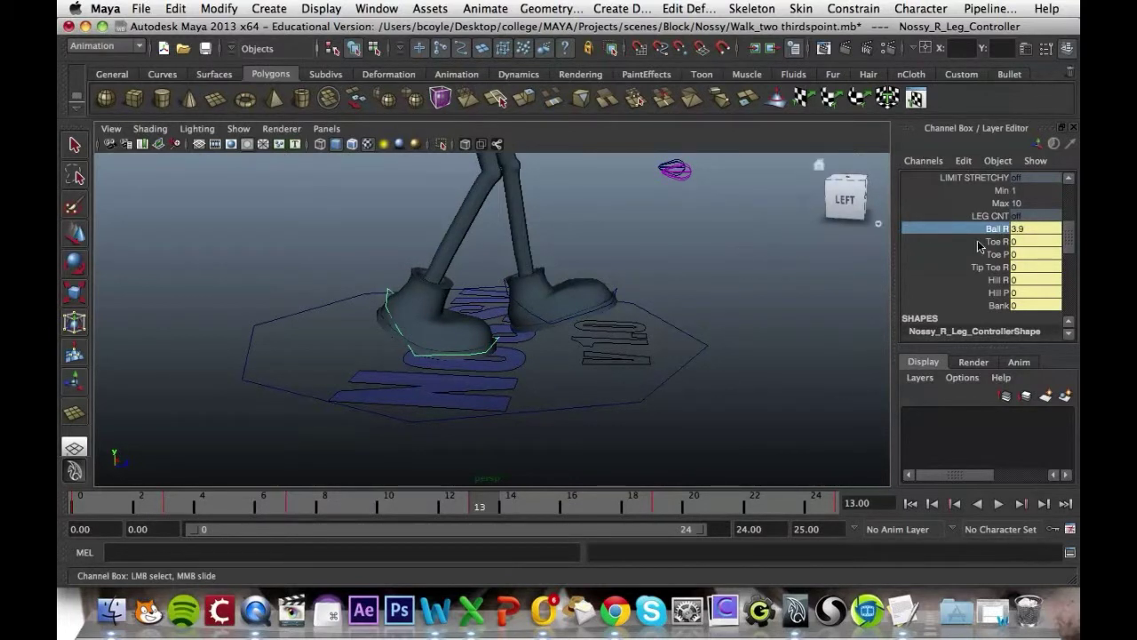
right_click(1019, 237)
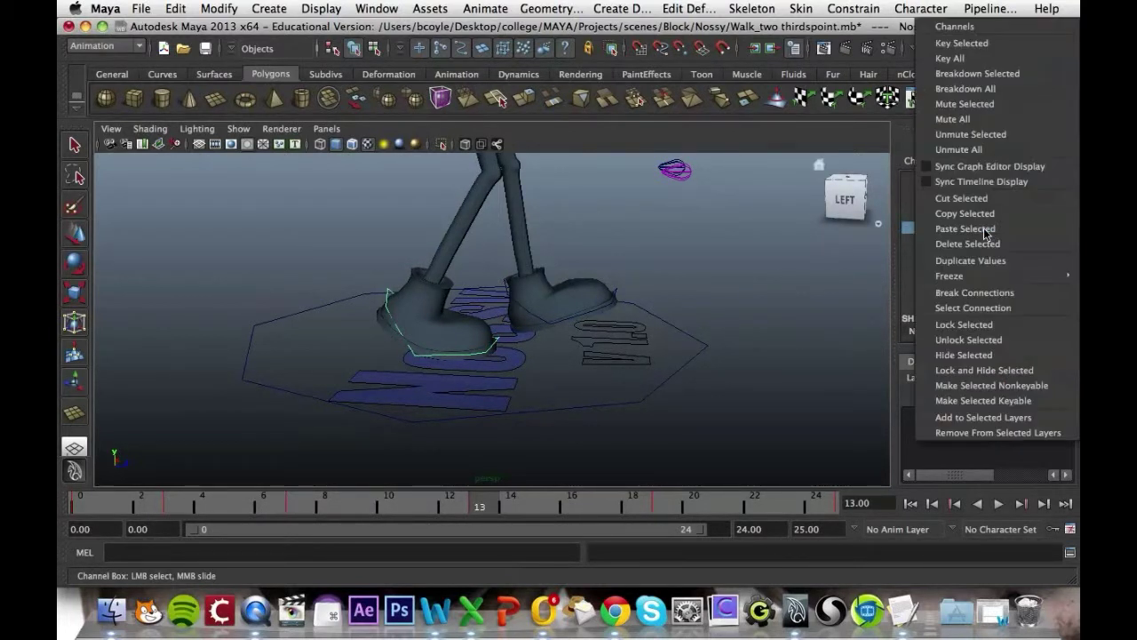
click(959, 46)
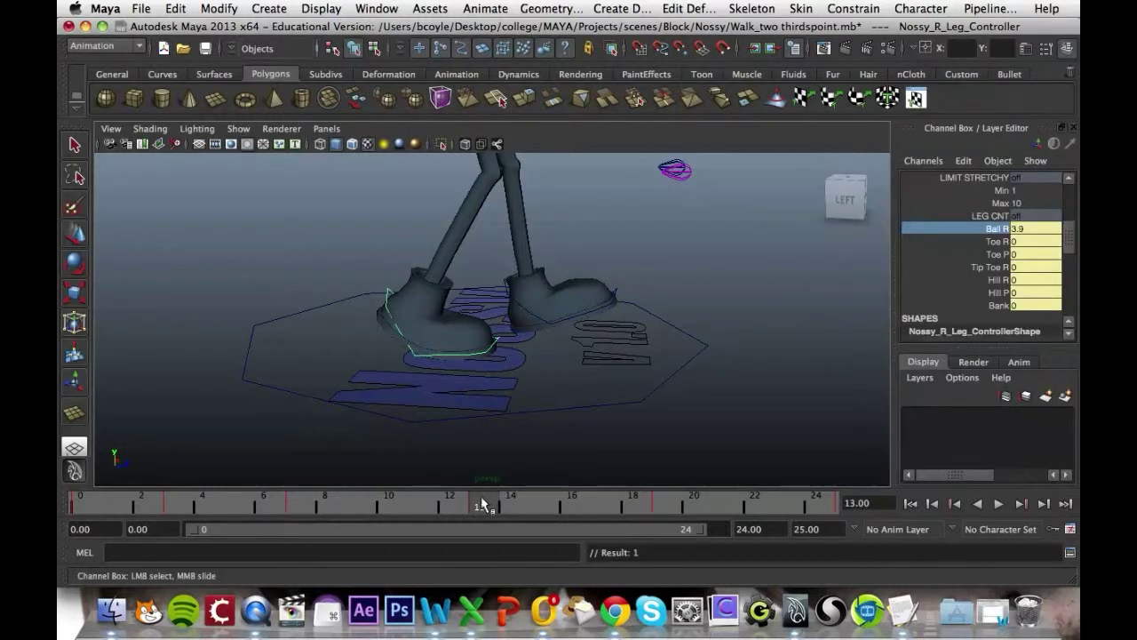
Play back, stop on frame 13, and key Ball R at 5.5.
key(alt+v)
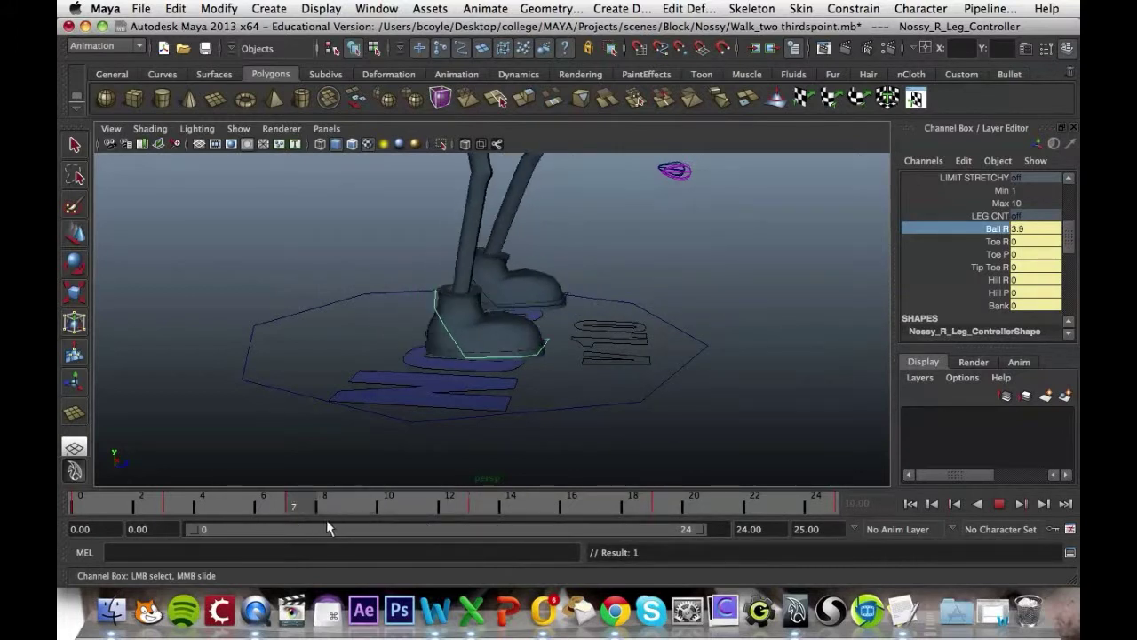
drag(501, 529, 433, 536)
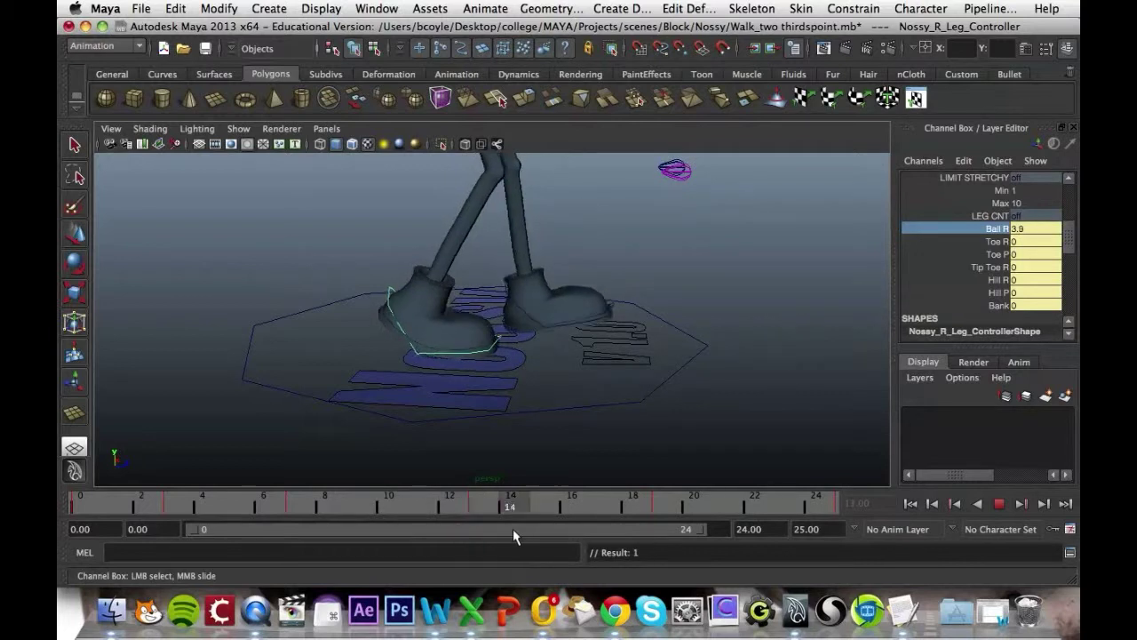
key(Escape)
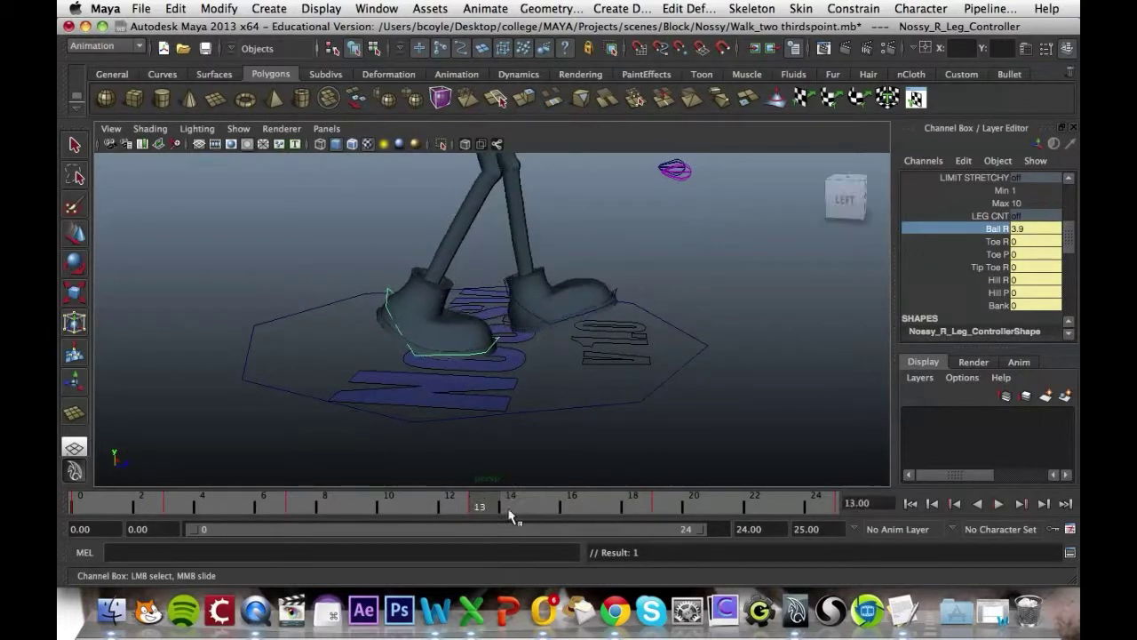
middle_drag(715, 281, 727, 283)
right_click(977, 233)
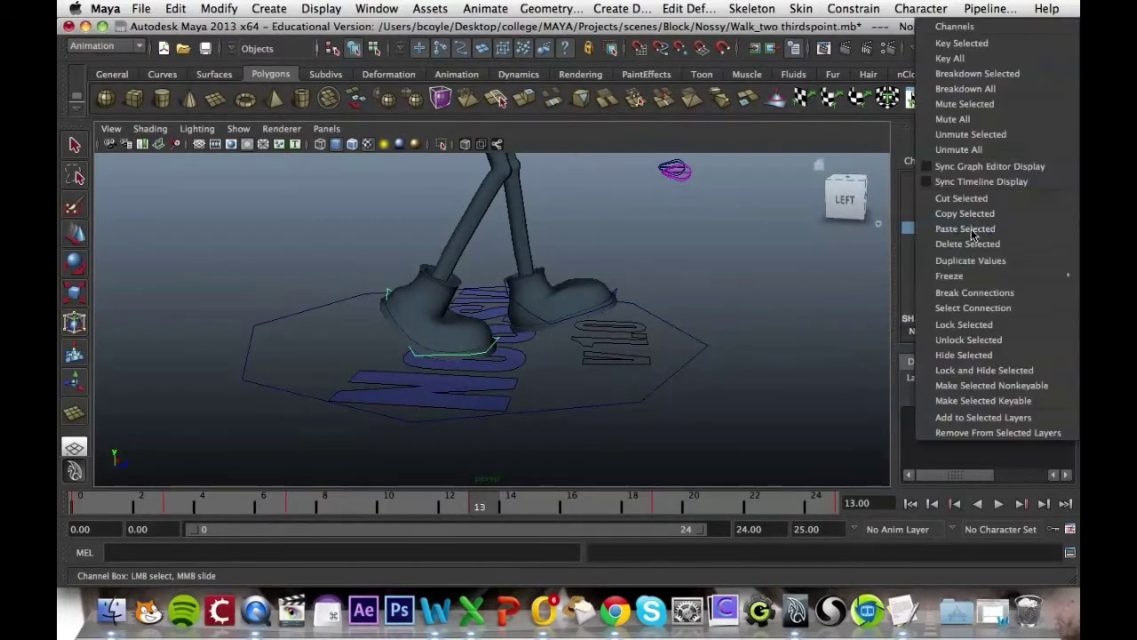
click(941, 57)
Move the right foot controller back to Translate Z -5.168 and key its translate channels.
alt+drag(581, 358, 599, 350)
alt+middle_drag(599, 350, 635, 363)
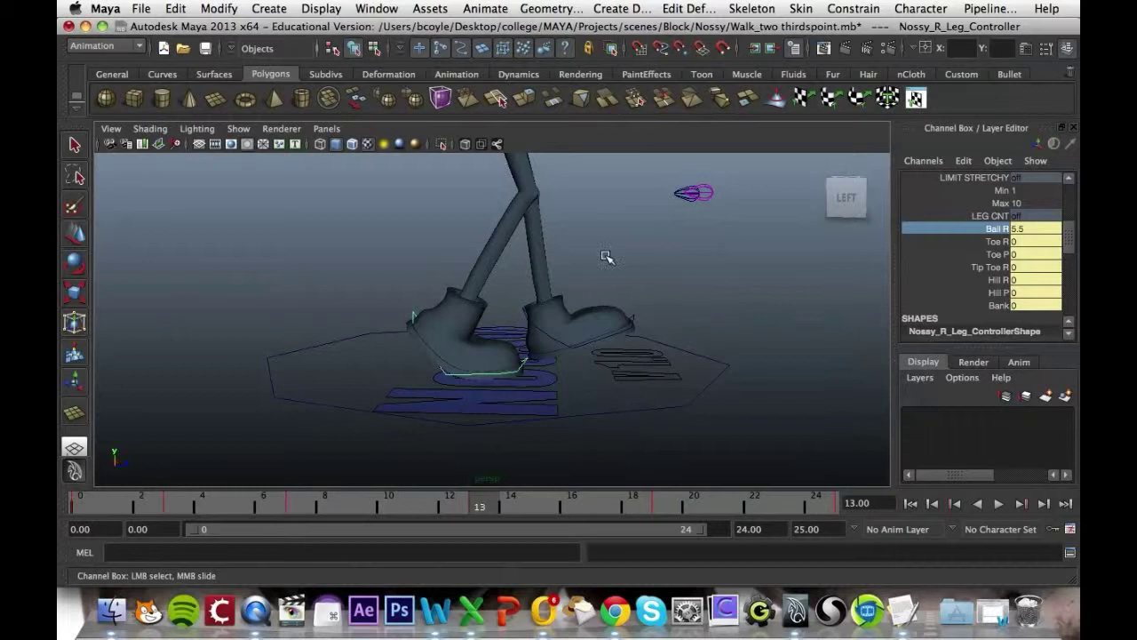
alt+middle_drag(604, 254, 627, 338)
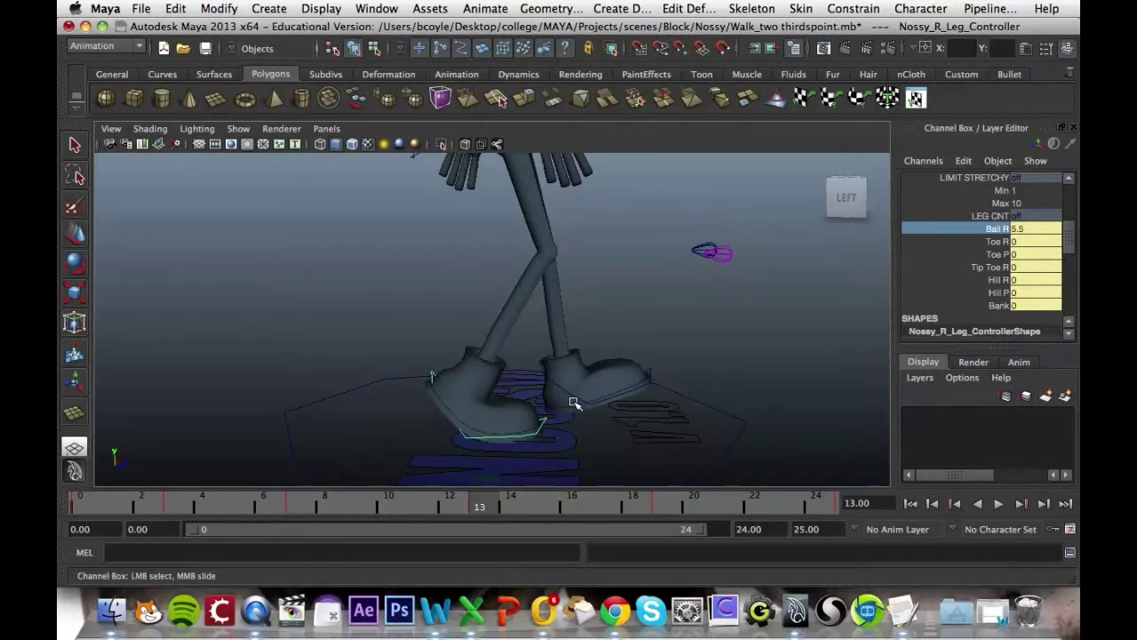
scroll(592, 444, up, 3)
key(w)
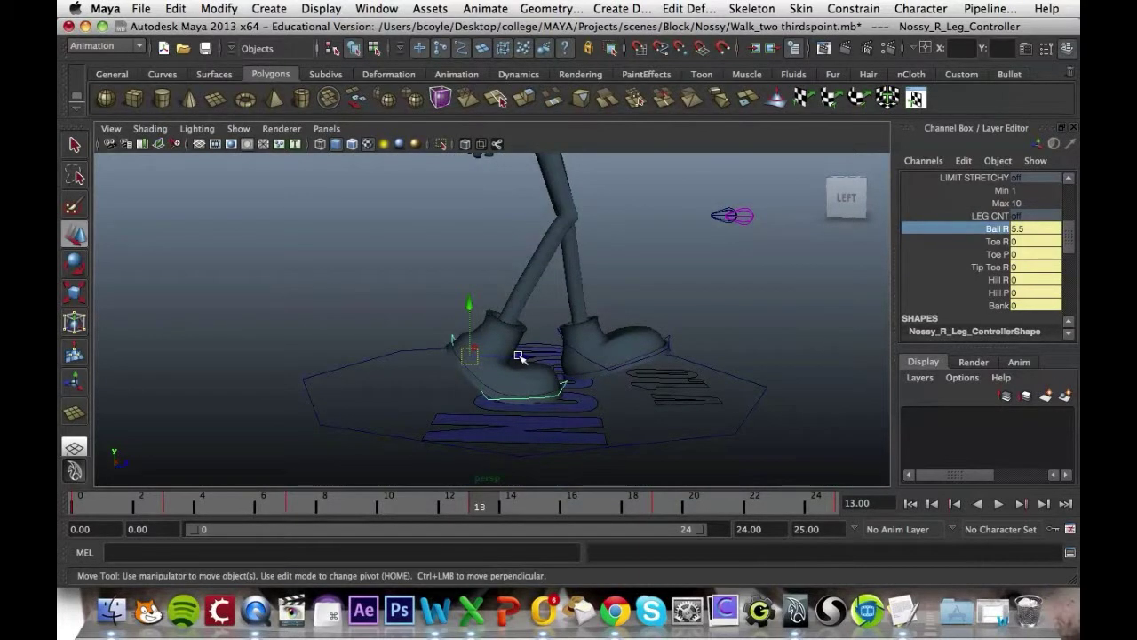
drag(519, 356, 452, 358)
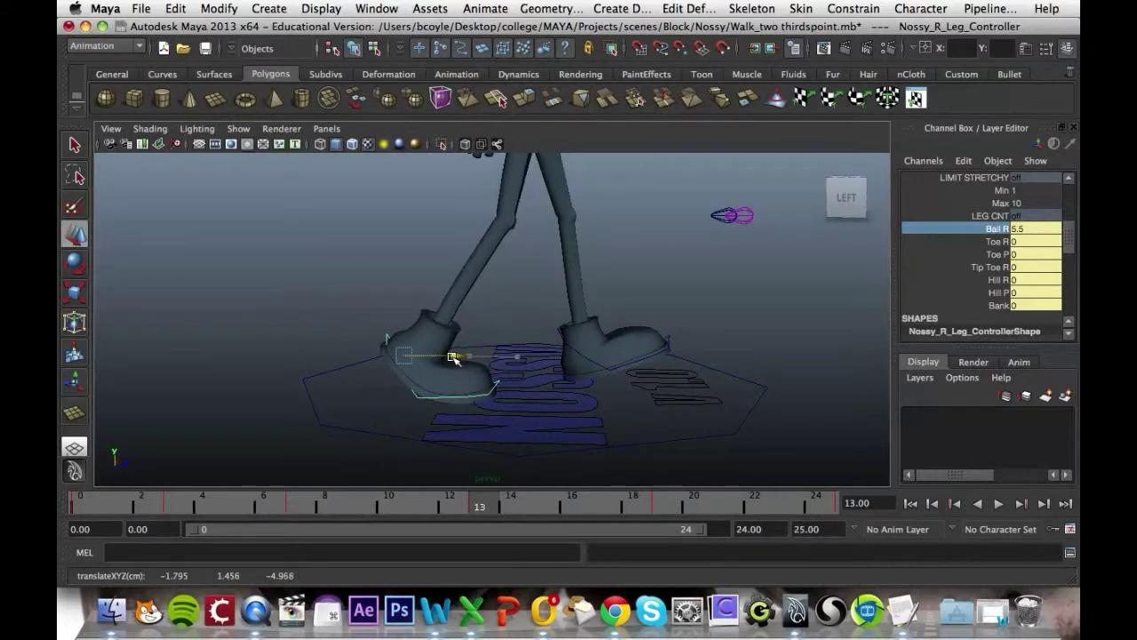
drag(1069, 237, 1001, 216)
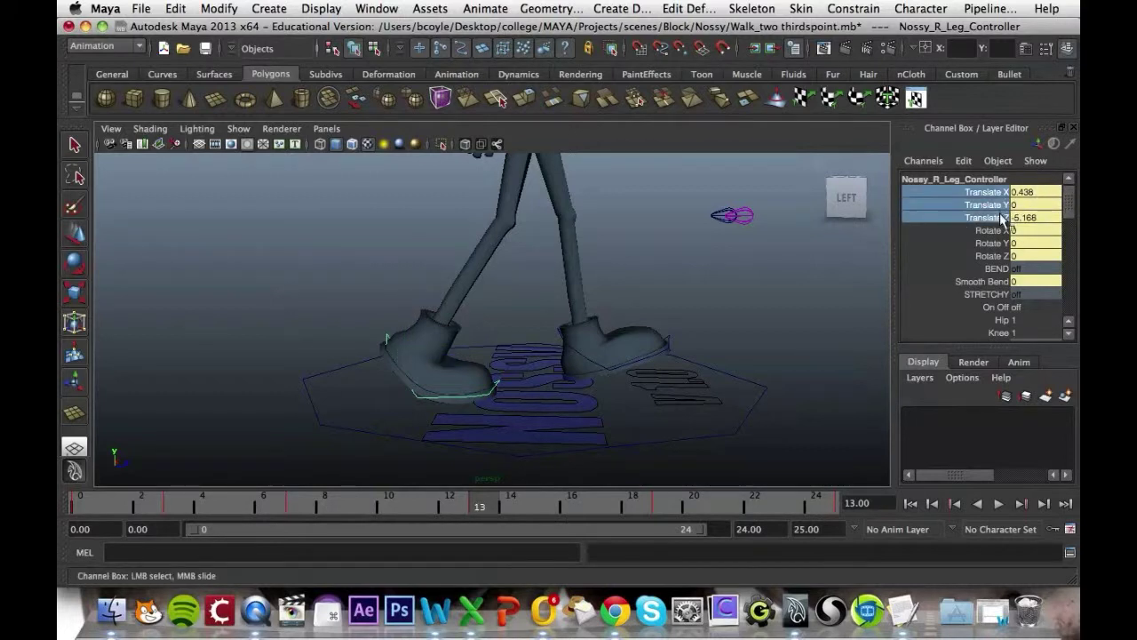
right_click(1002, 193)
click(964, 41)
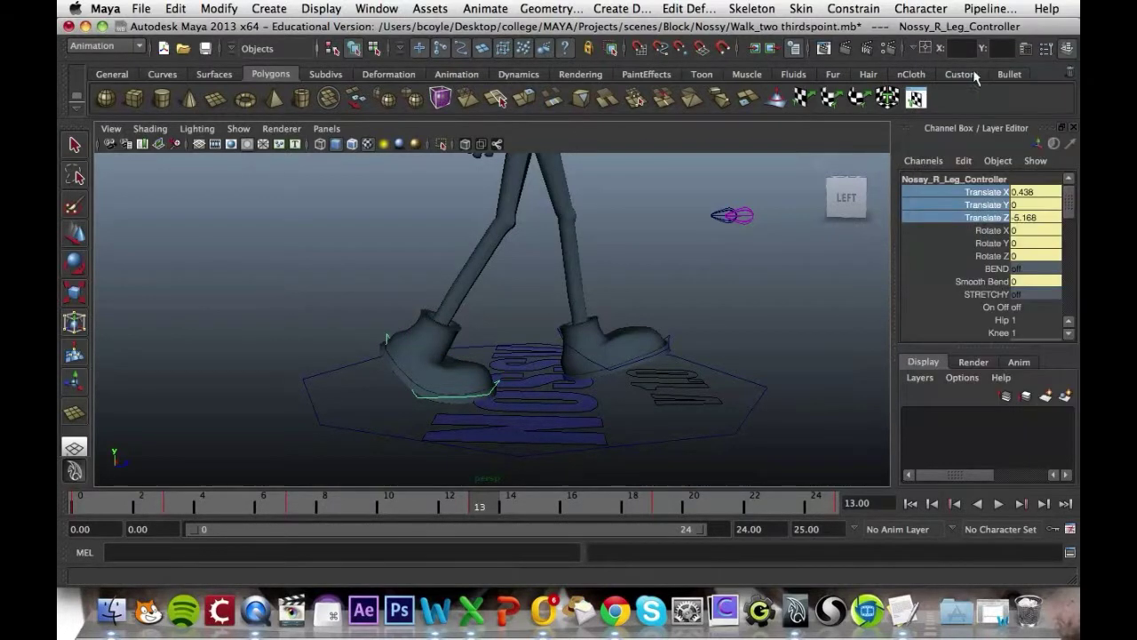
At frame 19, enter 0 for Ball R and key it so the foot sits flat.
mouse_move(489, 491)
mouse_down()
mouse_move(111, 484)
mouse_move(445, 486)
mouse_move(124, 502)
mouse_move(165, 508)
mouse_move(668, 501)
mouse_up()
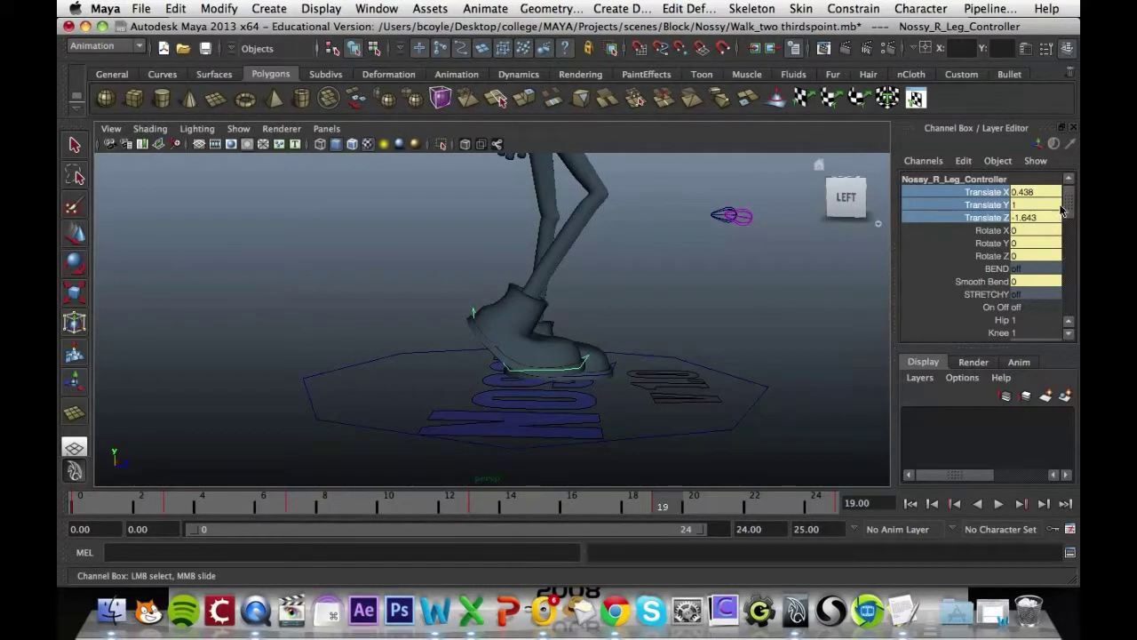
scroll(1061, 209, down, 5)
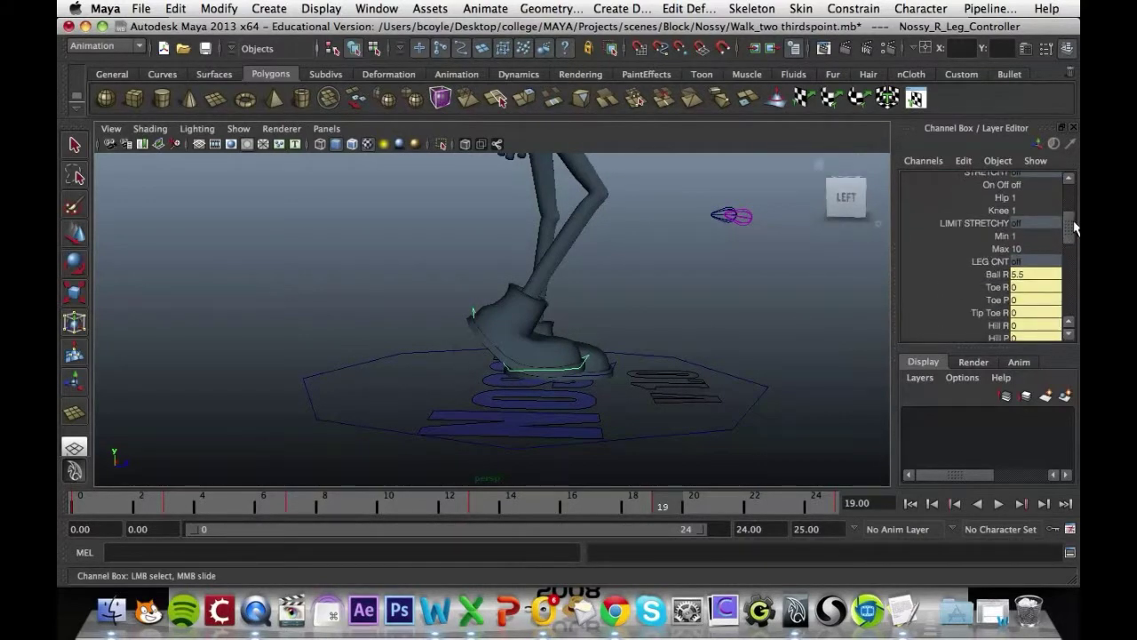
scroll(1070, 229, down, 2)
click(1030, 230)
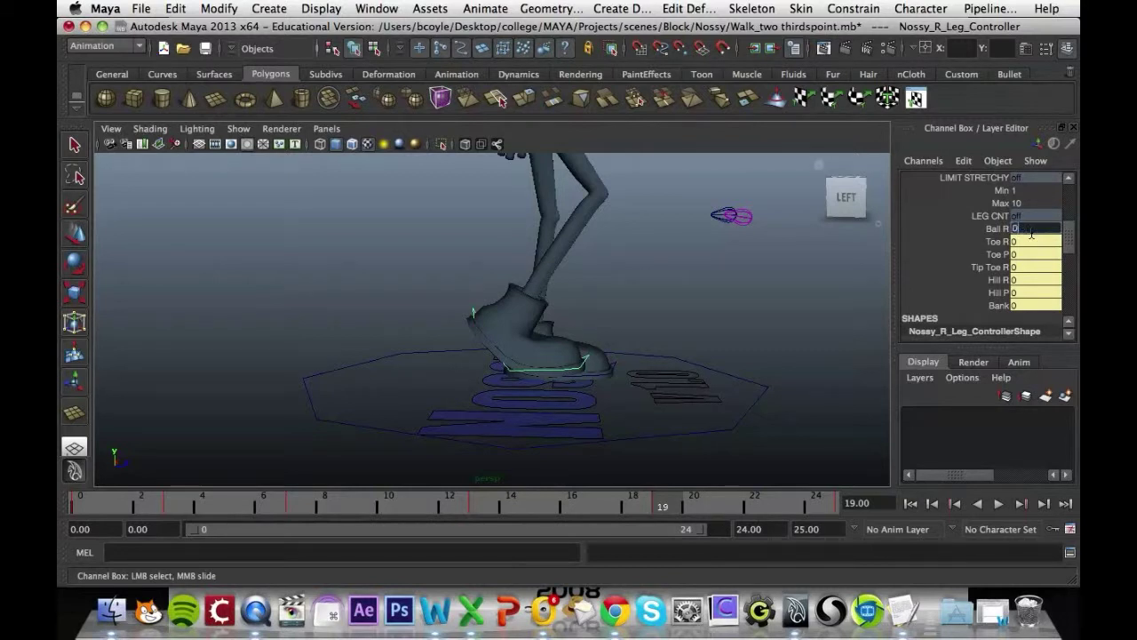
key(Return)
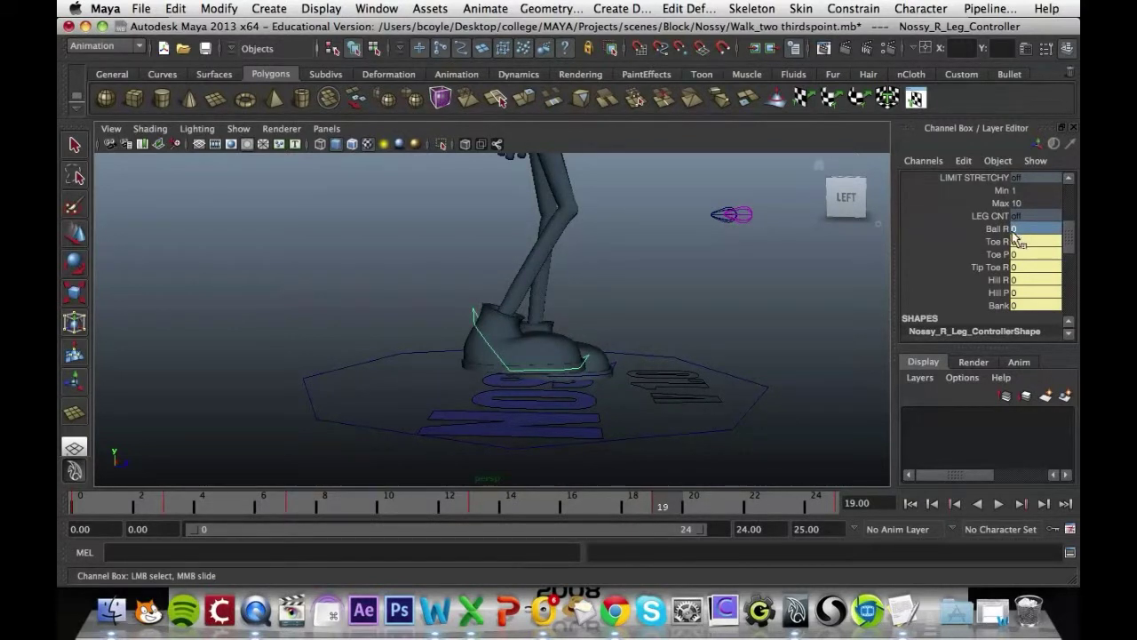
right_drag(1008, 235, 959, 41)
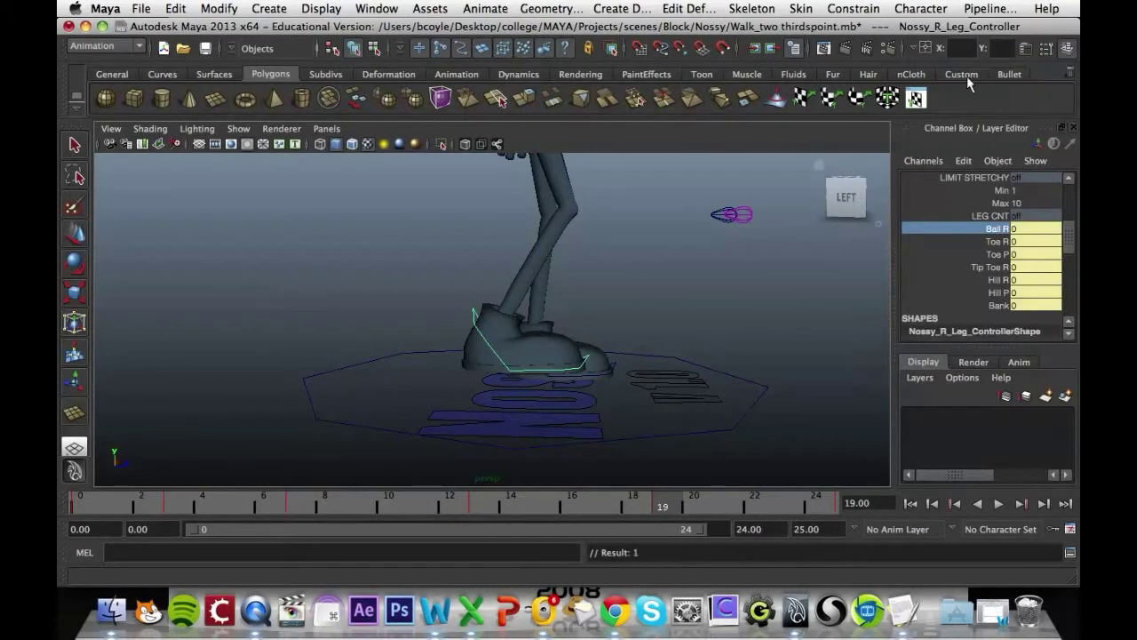
Back on frame 13, key the right leg controller's three rotate channels.
click(487, 508)
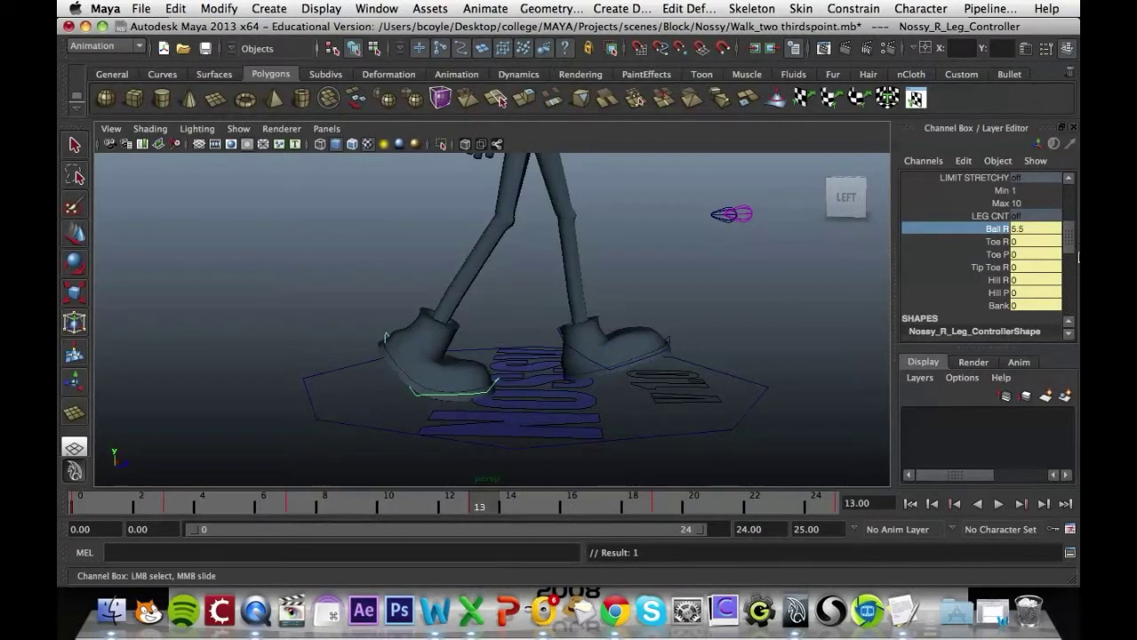
drag(1072, 247, 1071, 208)
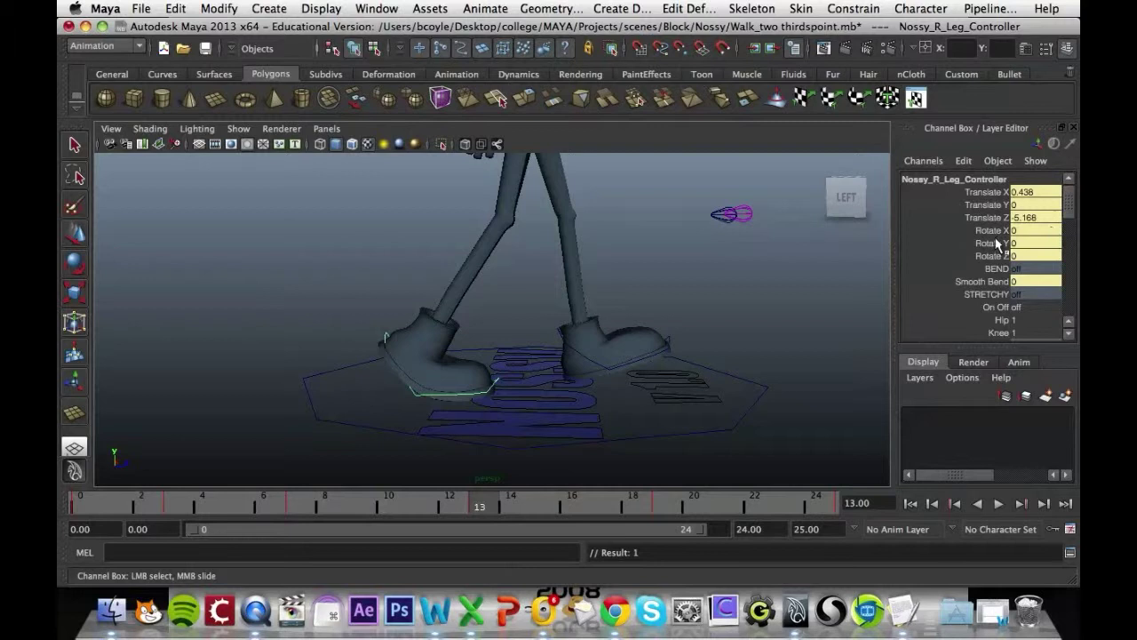
drag(1001, 232, 999, 257)
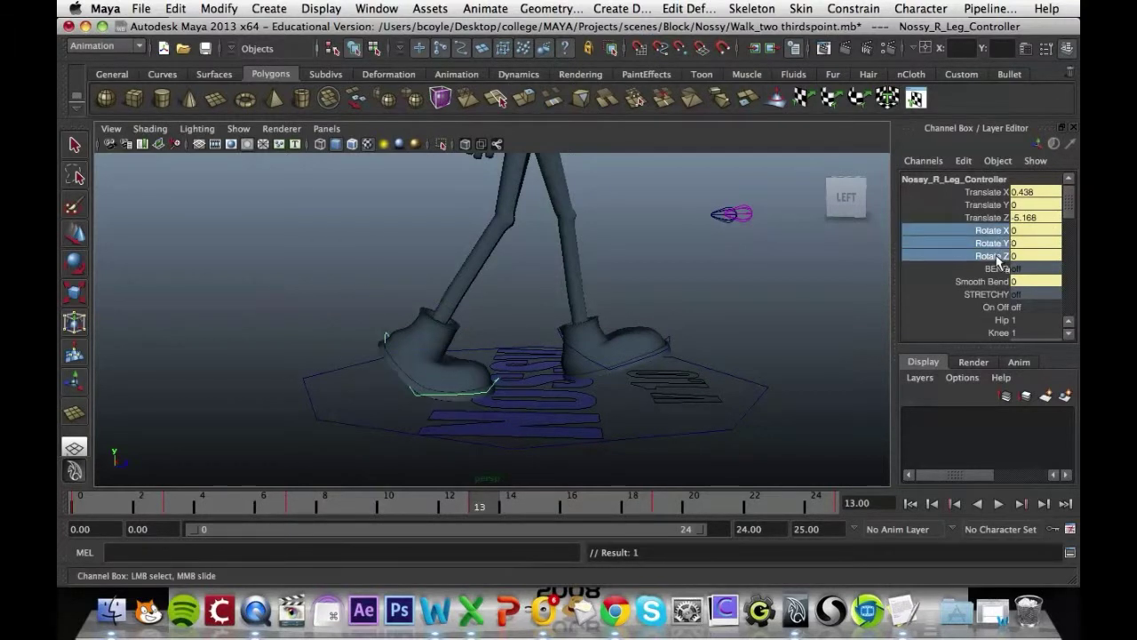
right_click(999, 238)
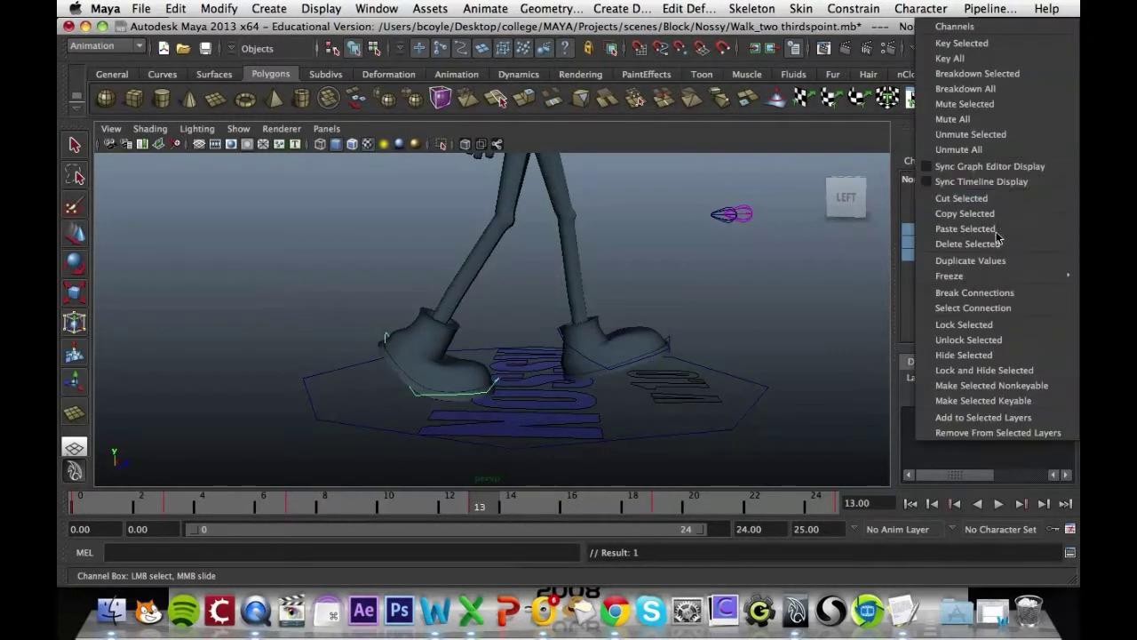
click(987, 56)
At frame 19, rotate the right foot controller to Rotate X 27.5 and key it.
key(alt+v)
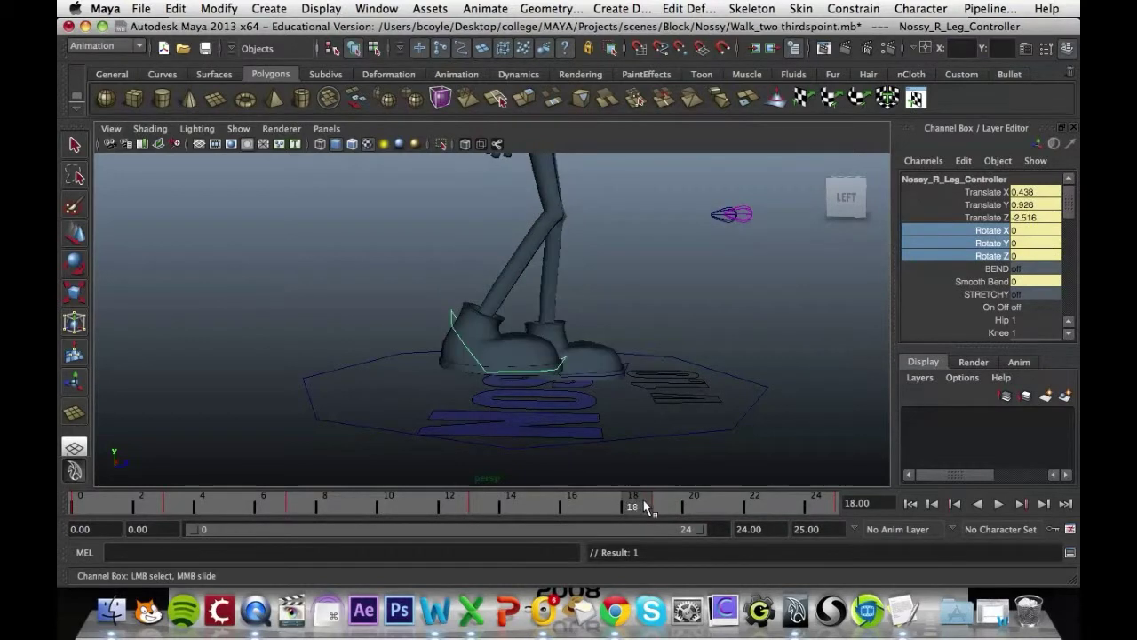
click(657, 506)
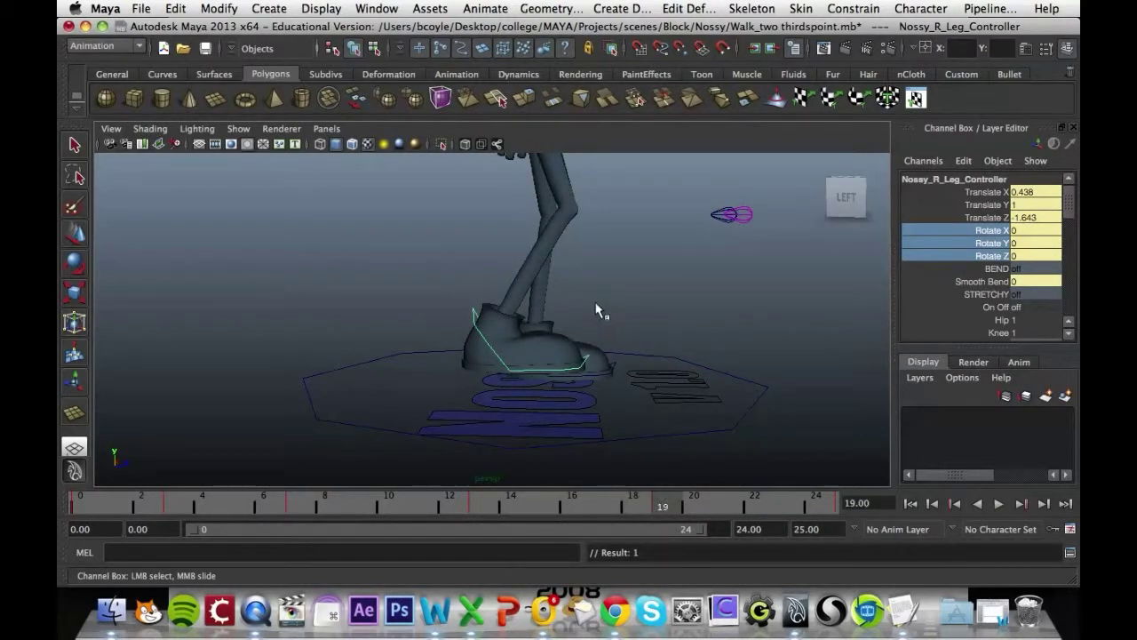
key(e)
drag(528, 272, 563, 283)
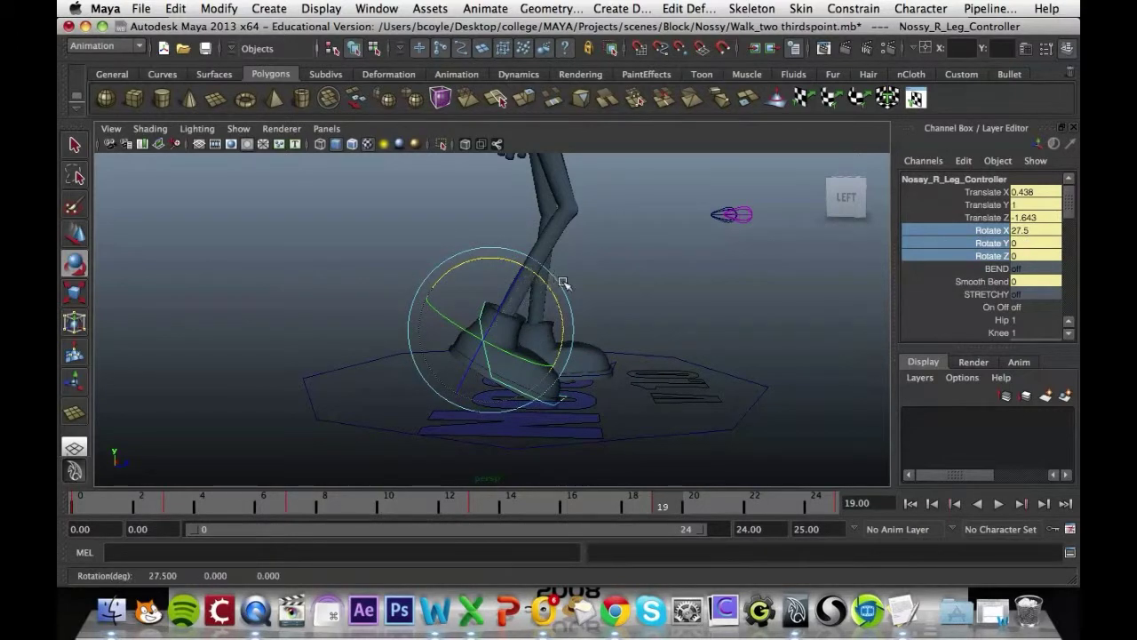
right_click(975, 238)
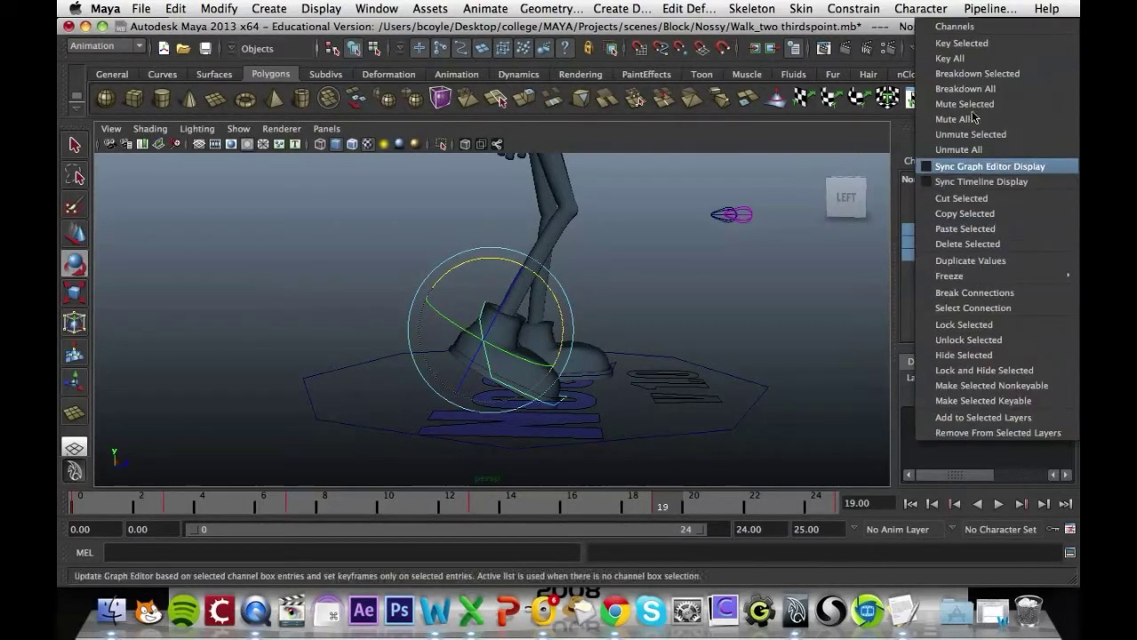
click(959, 41)
Extend the playback range end to frame 25 and play back the step.
drag(660, 505, 754, 504)
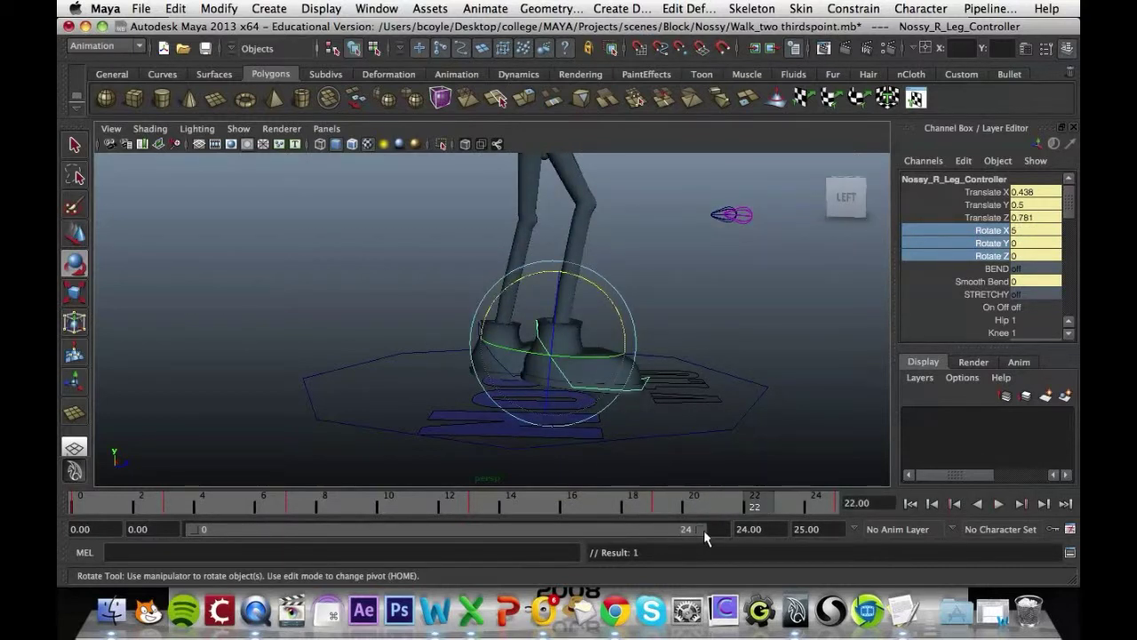
drag(706, 533, 726, 531)
key(alt+v)
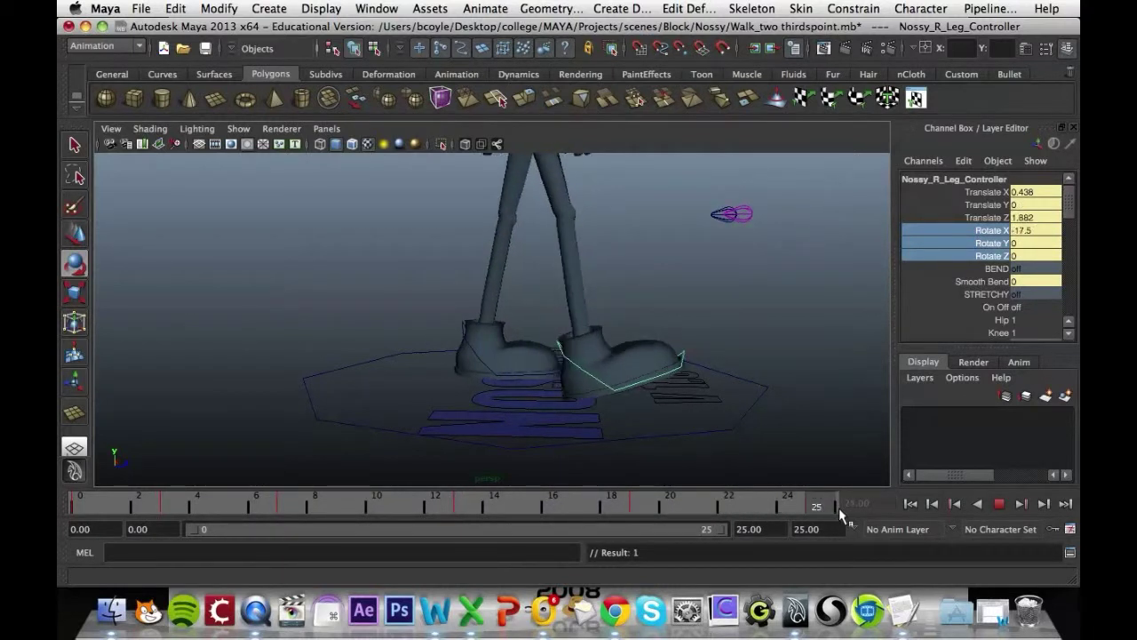
drag(839, 507, 58, 524)
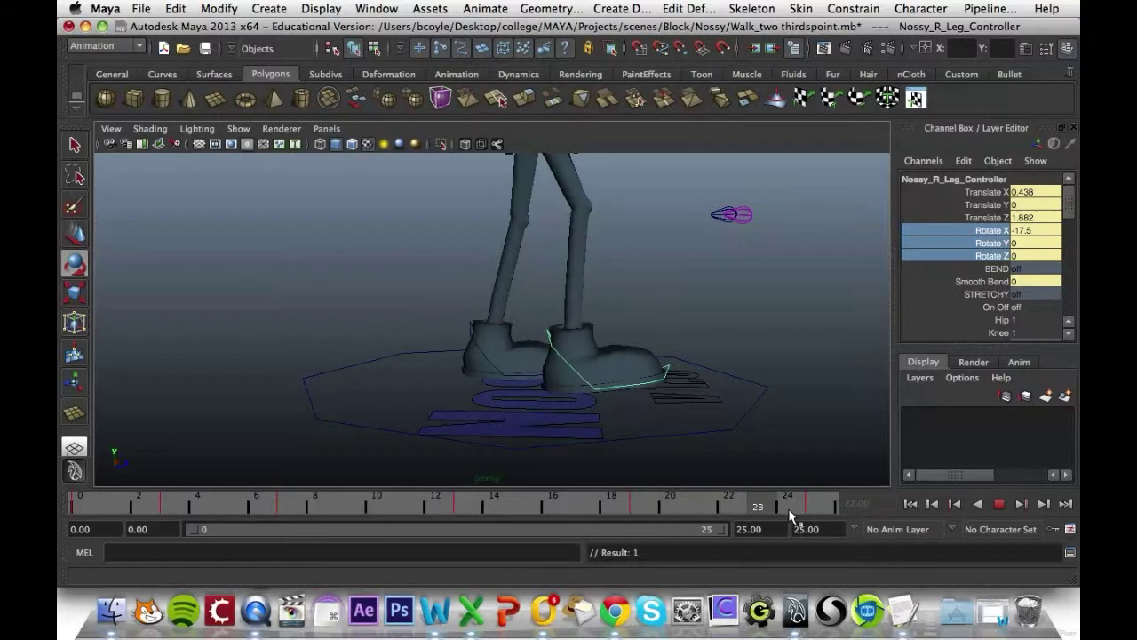
Select the left leg controller at frame 0 and roll its Ball R to 4.
key(Escape)
alt+drag(736, 317, 649, 284)
click(649, 285)
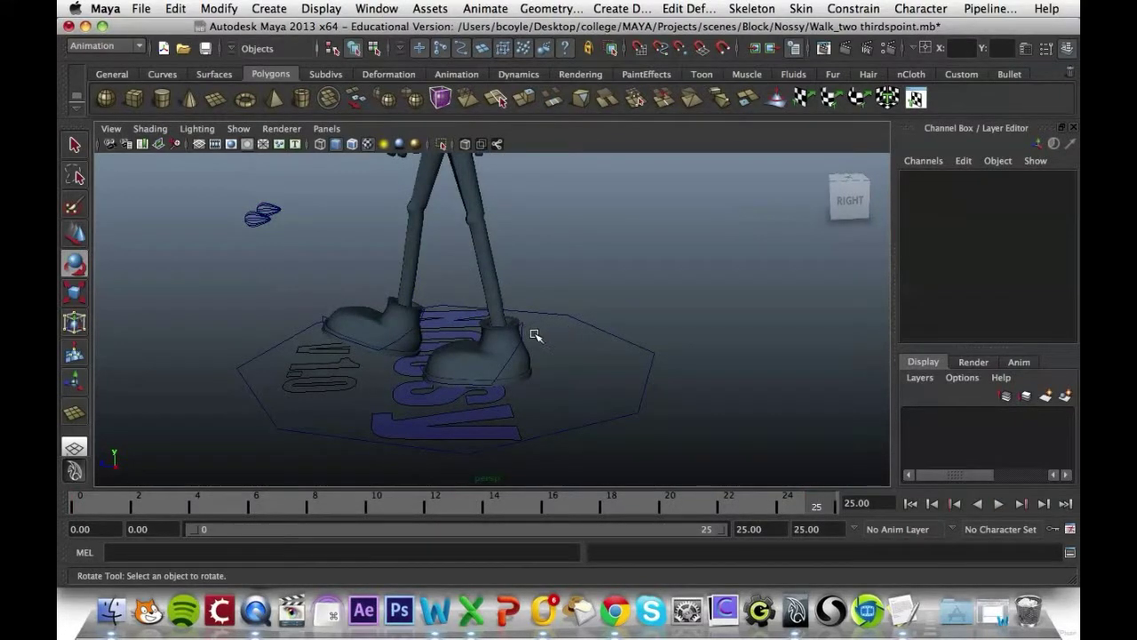
click(527, 331)
alt+drag(520, 329, 622, 373)
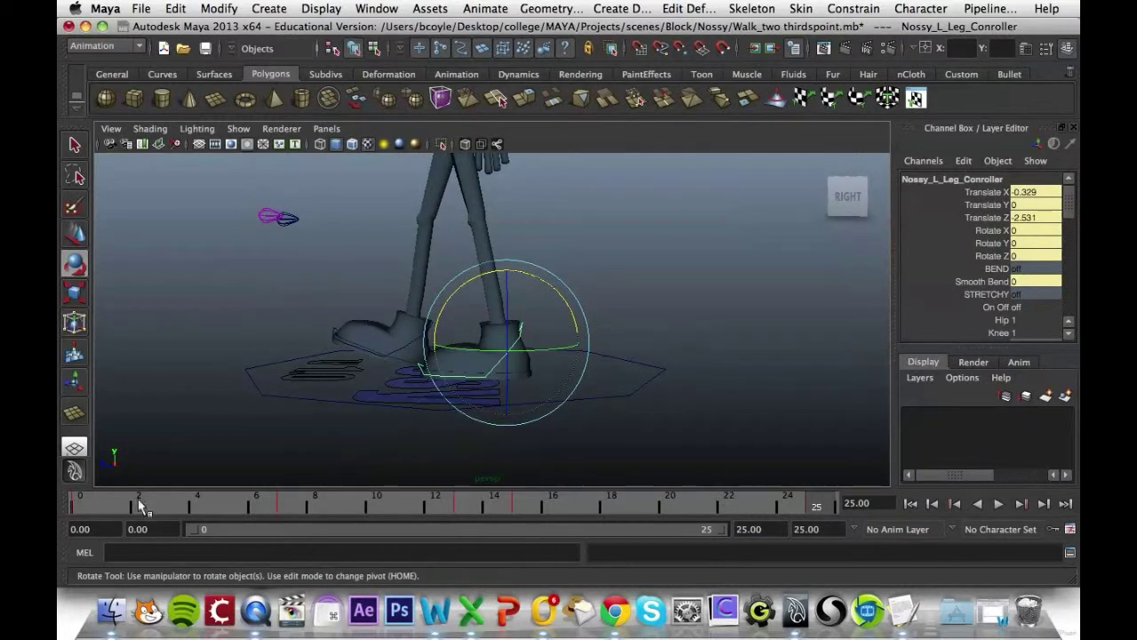
click(94, 505)
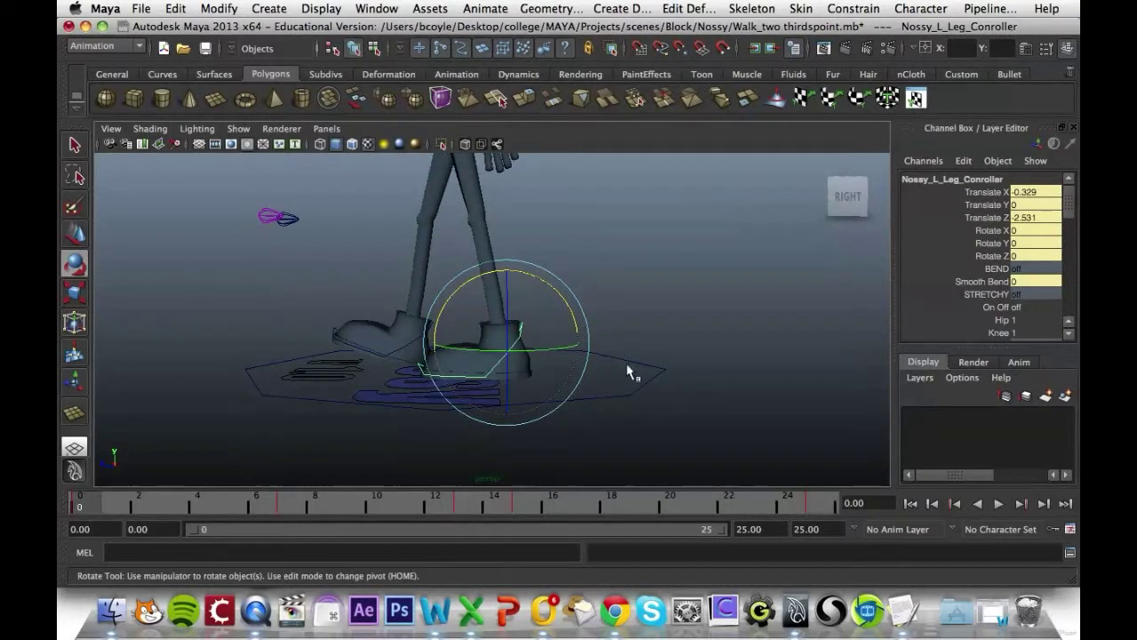
drag(1069, 208, 1070, 240)
click(1002, 222)
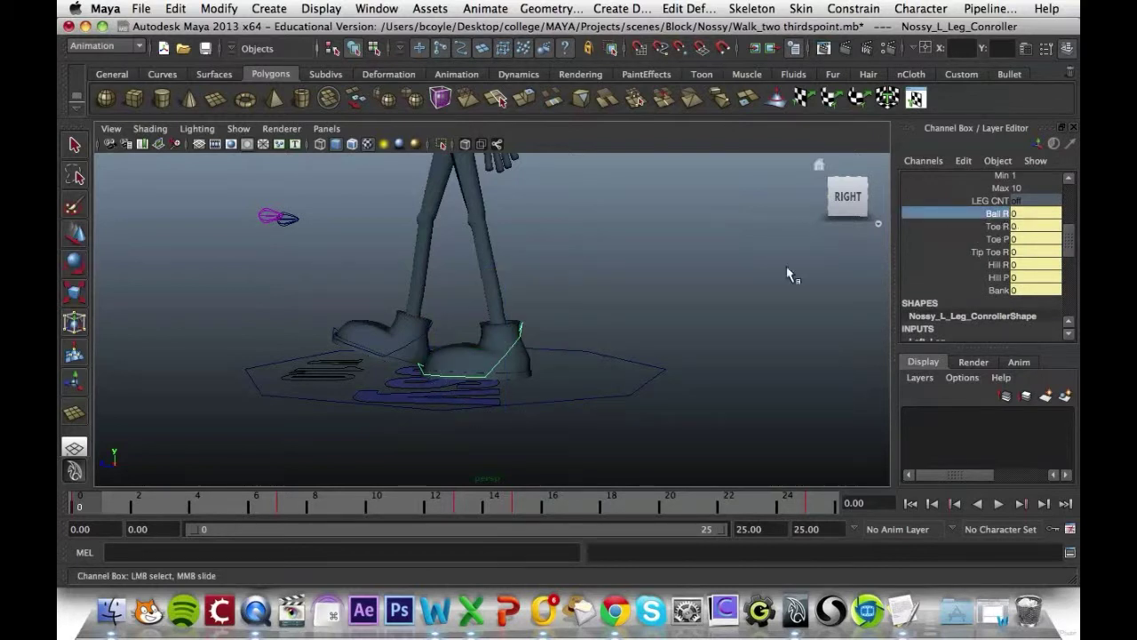
middle_drag(786, 270, 754, 270)
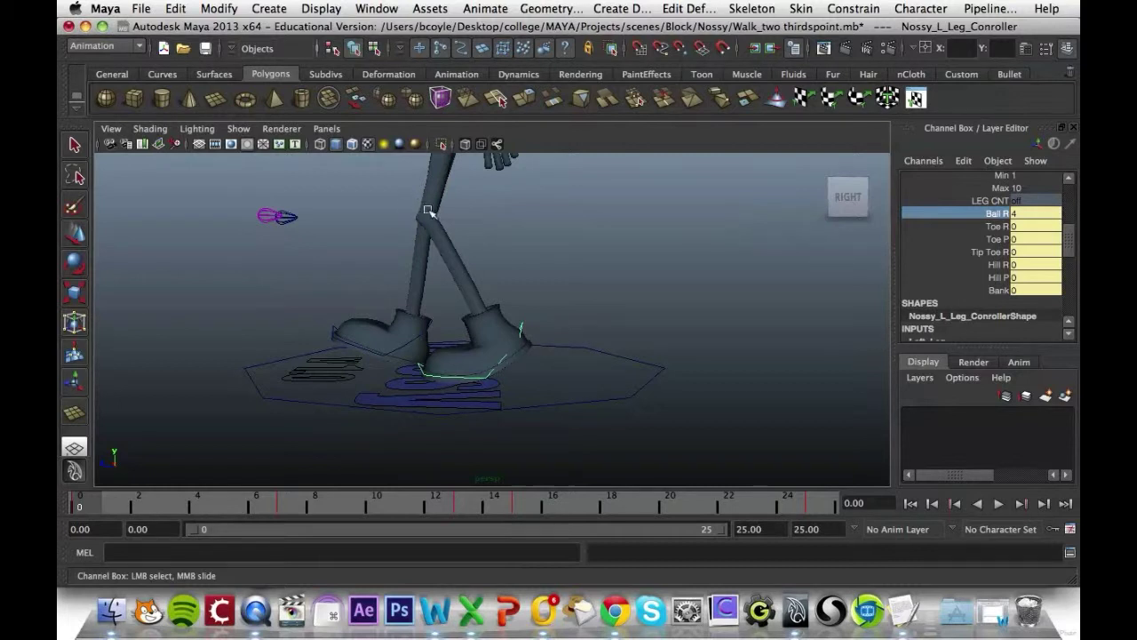
Move the left foot forward to Translate Z -4.839 and key its translate channels.
key(w)
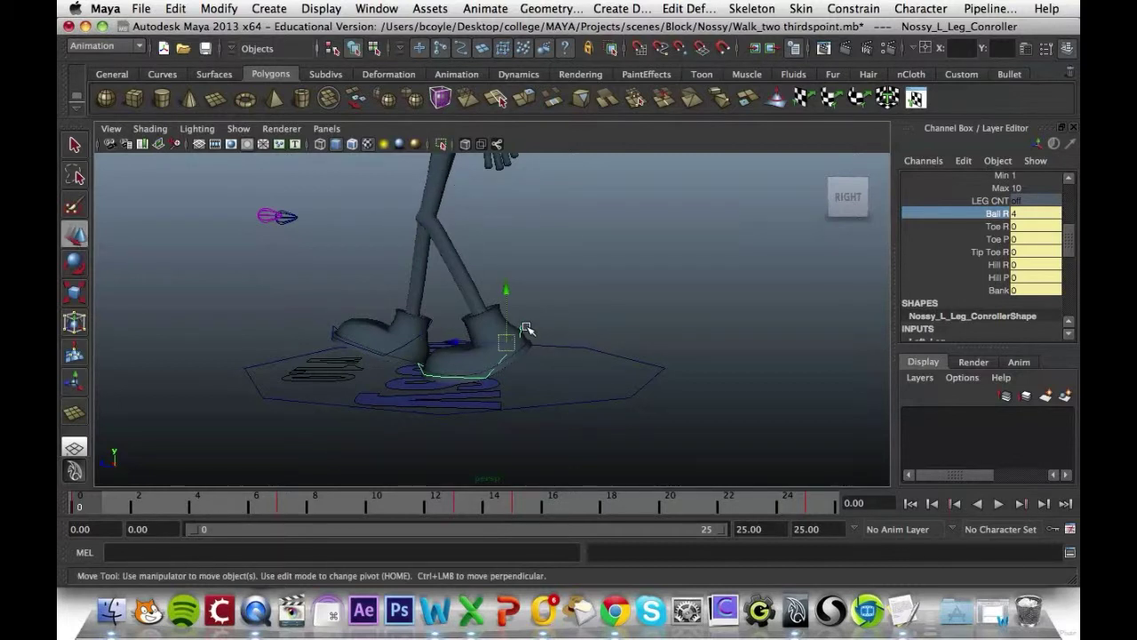
drag(463, 338, 507, 339)
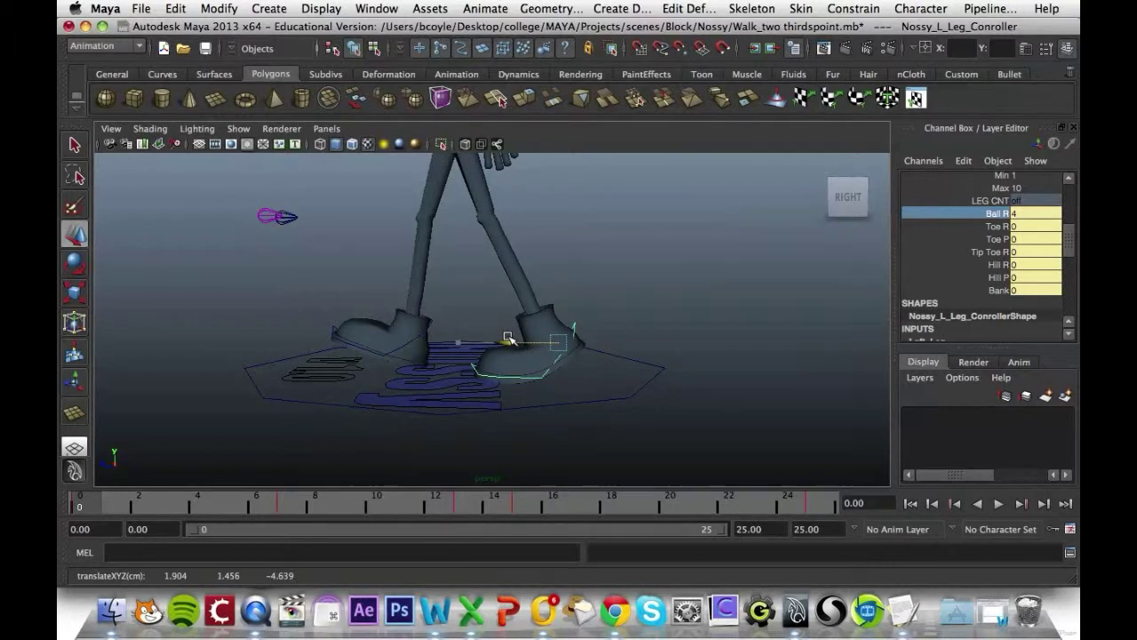
right_click(998, 215)
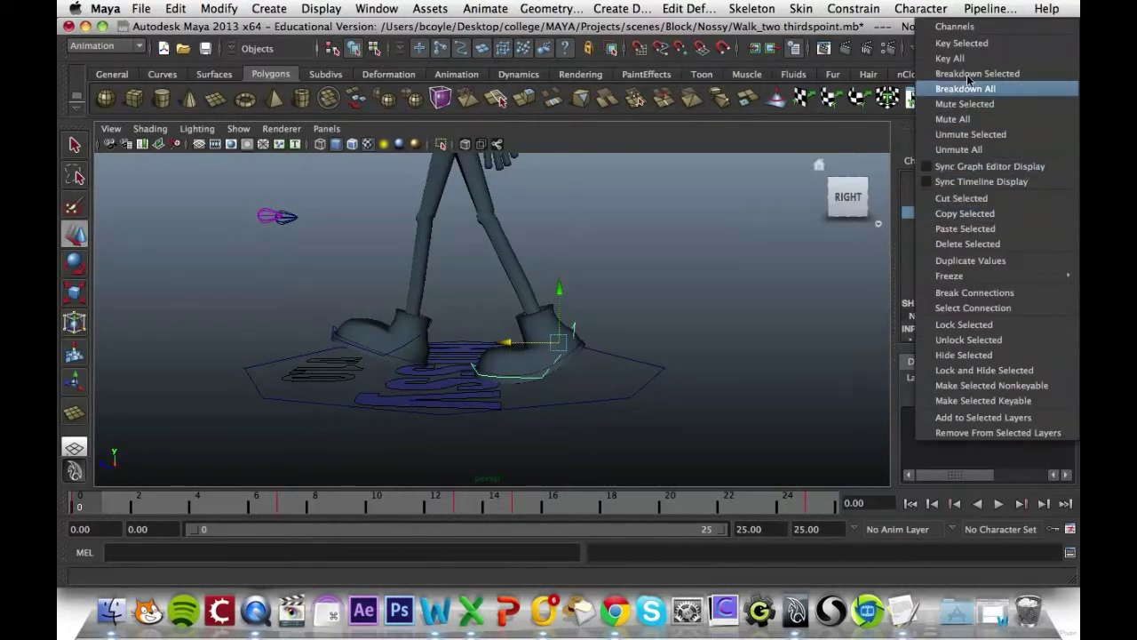
click(963, 43)
scroll(1066, 228, up, 3)
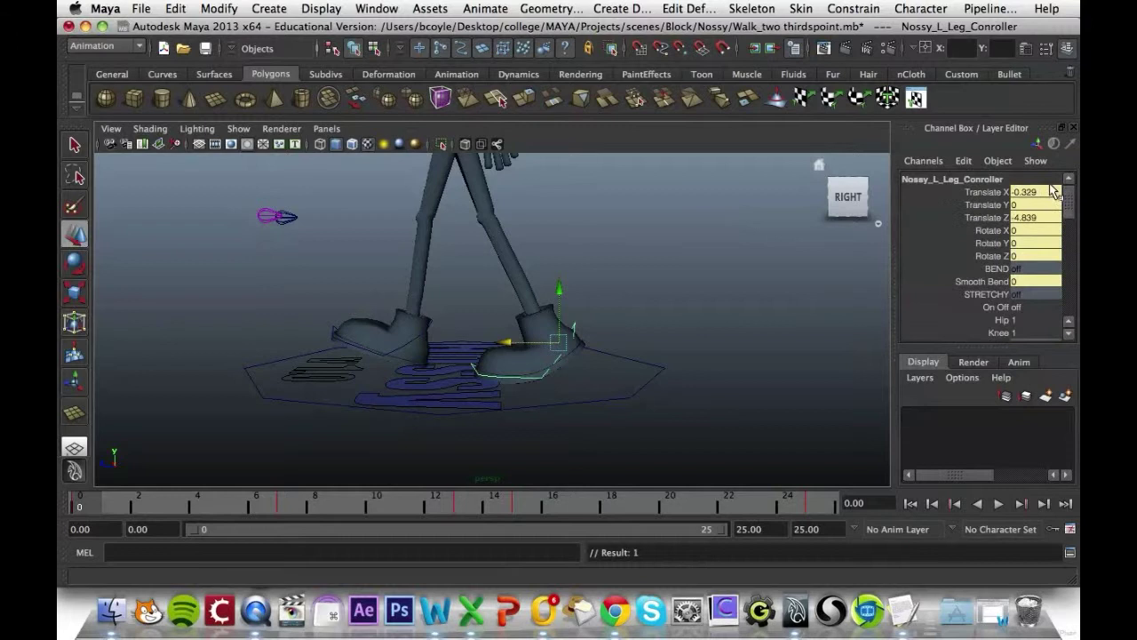
drag(987, 196, 989, 217)
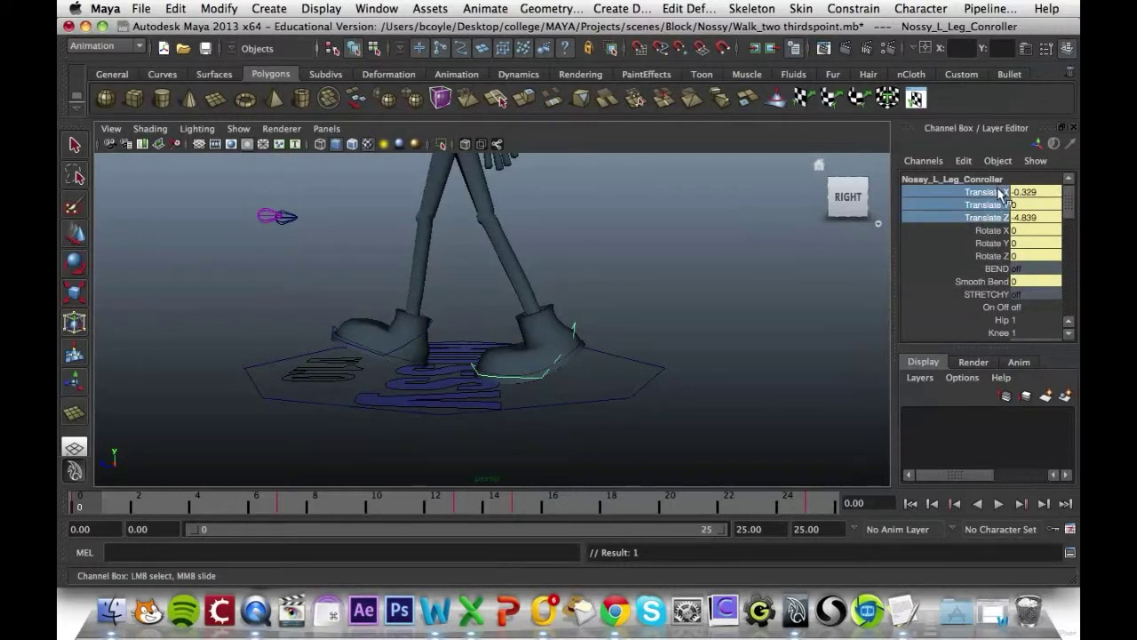
right_click(1000, 194)
click(977, 43)
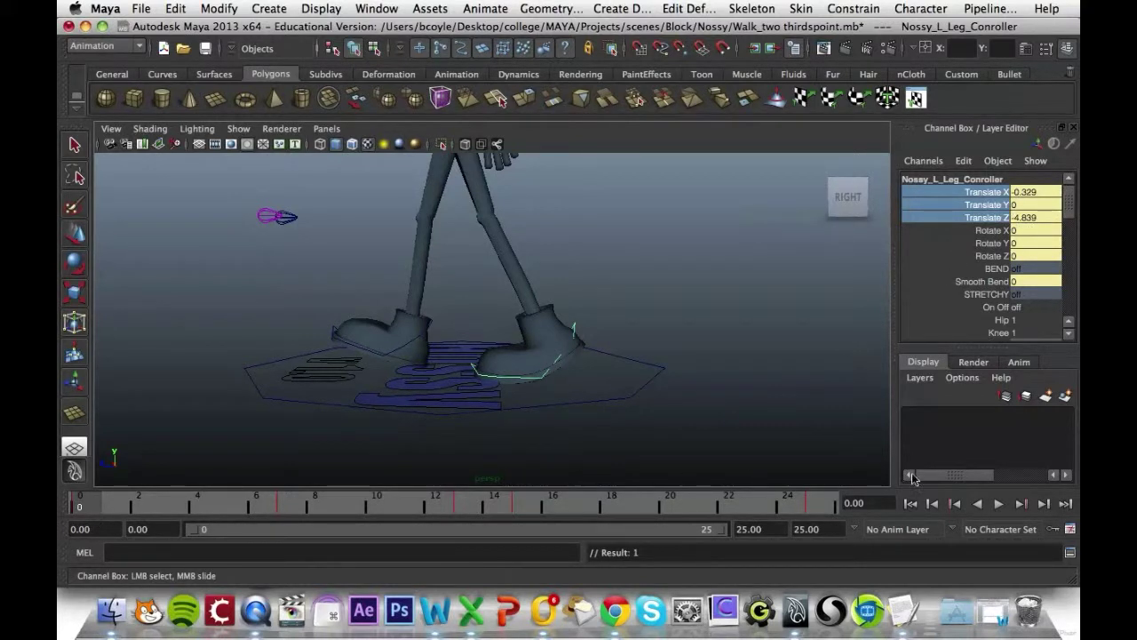
Compare the poses at frames 0 and 25, then copy the frame 0 key.
click(821, 503)
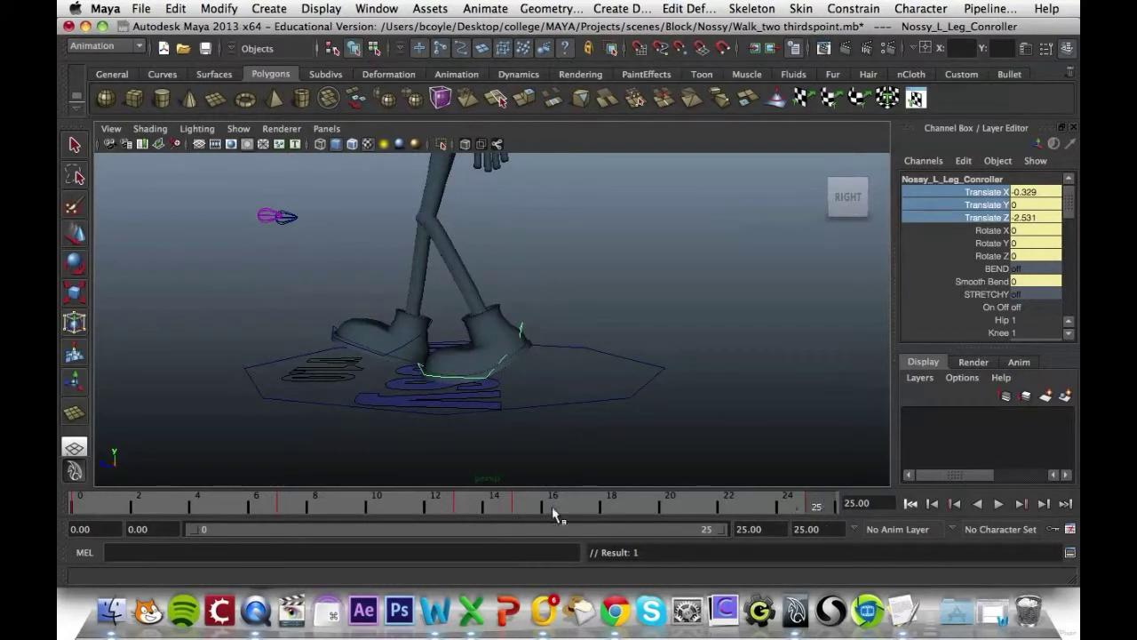
click(99, 506)
click(819, 504)
click(113, 505)
key(.)
click(91, 506)
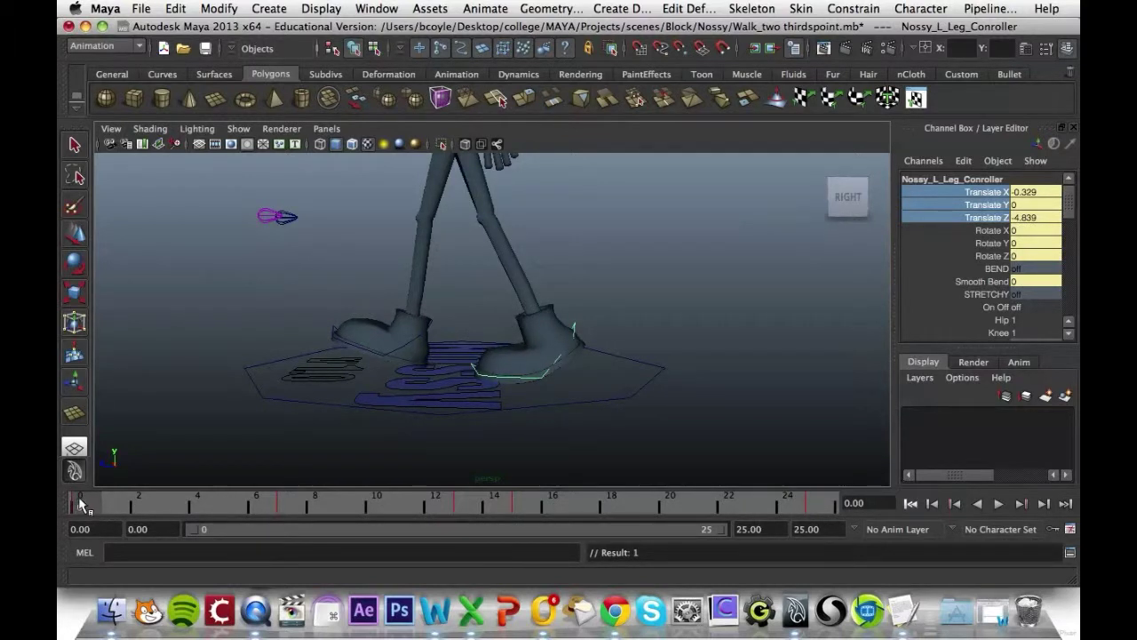
shift+click(80, 504)
right_click(85, 504)
click(122, 309)
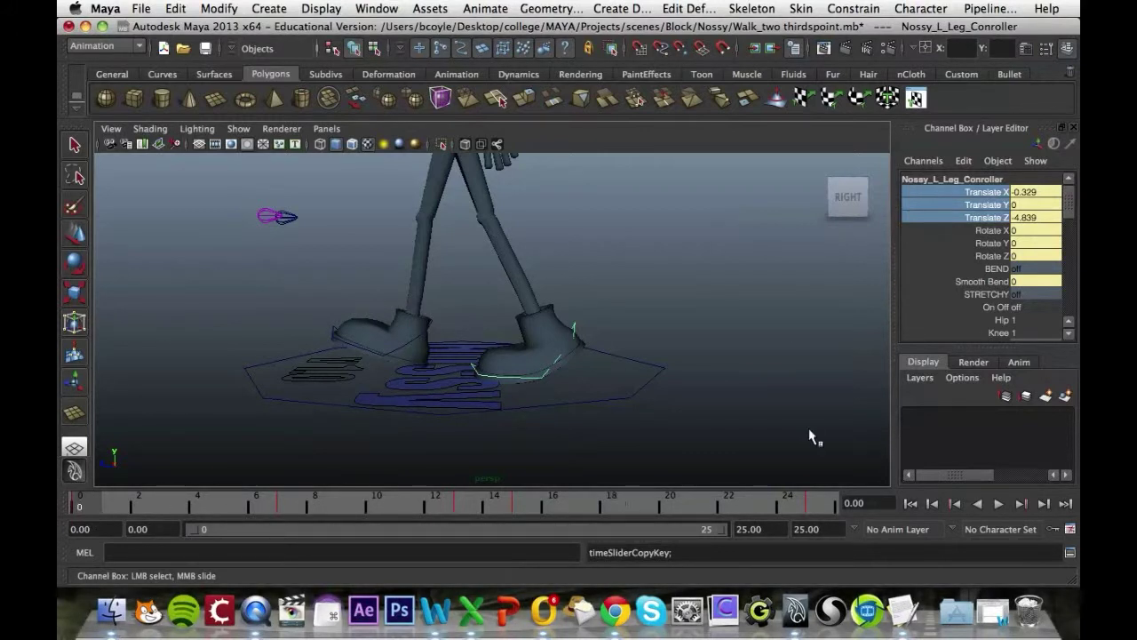
Delete the key at frame 25, paste the frame 0 key there, and play back.
click(819, 505)
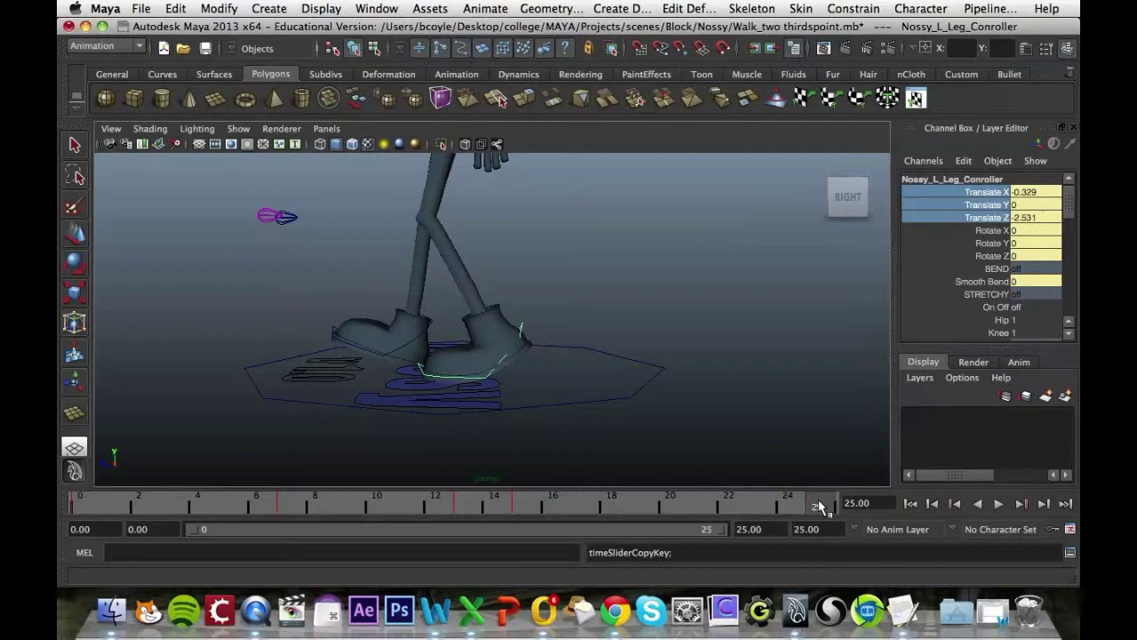
right_click(819, 504)
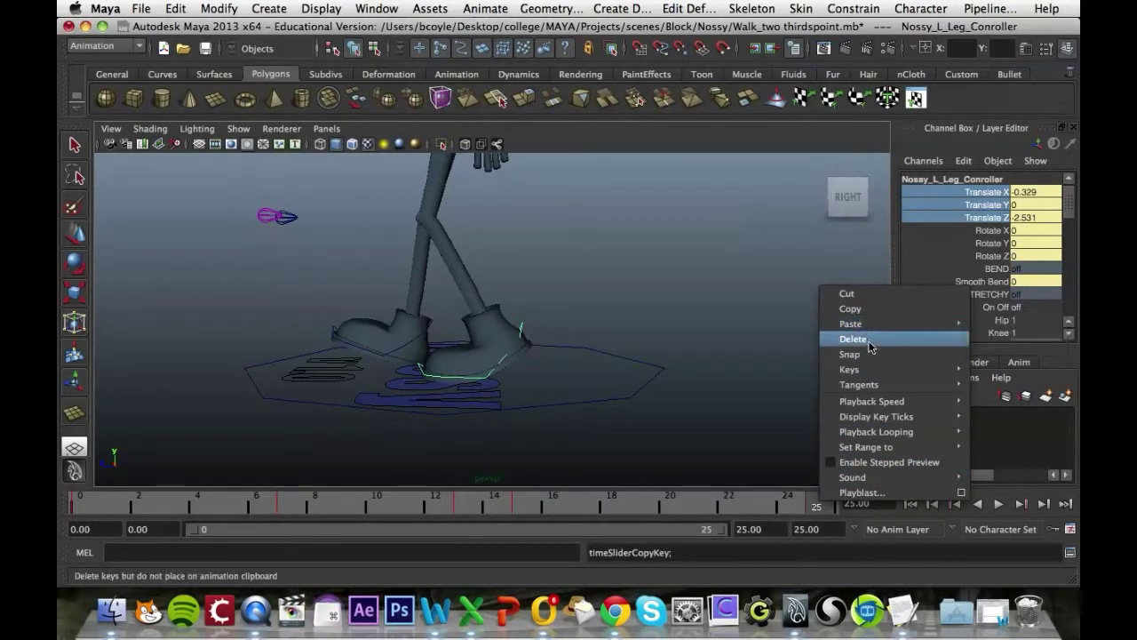
click(871, 341)
right_click(822, 498)
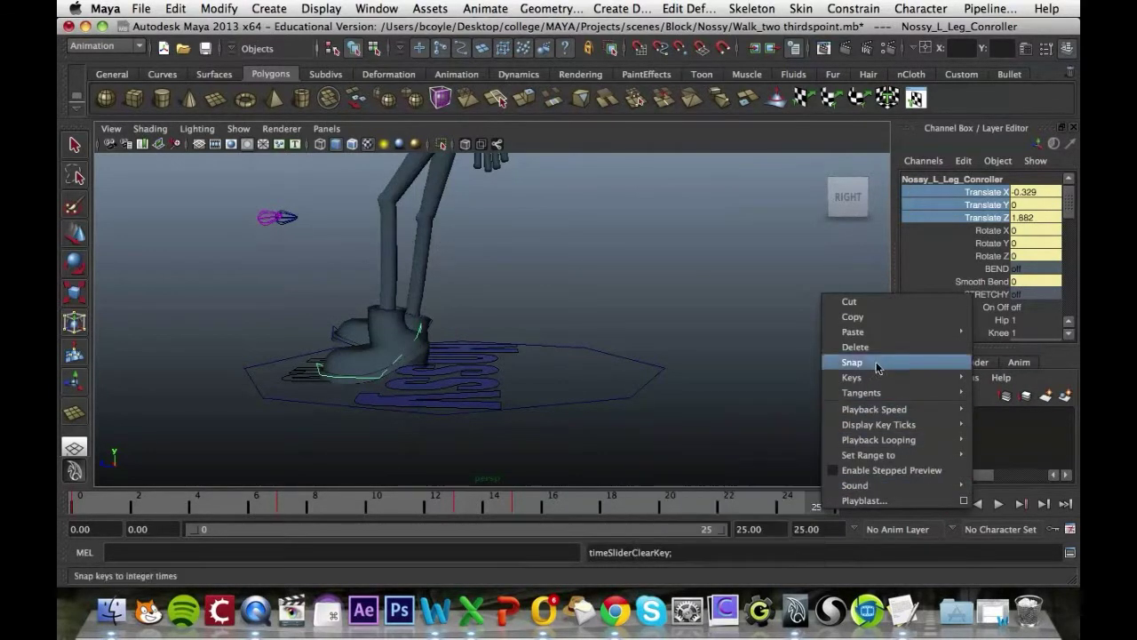
mouse_move(884, 339)
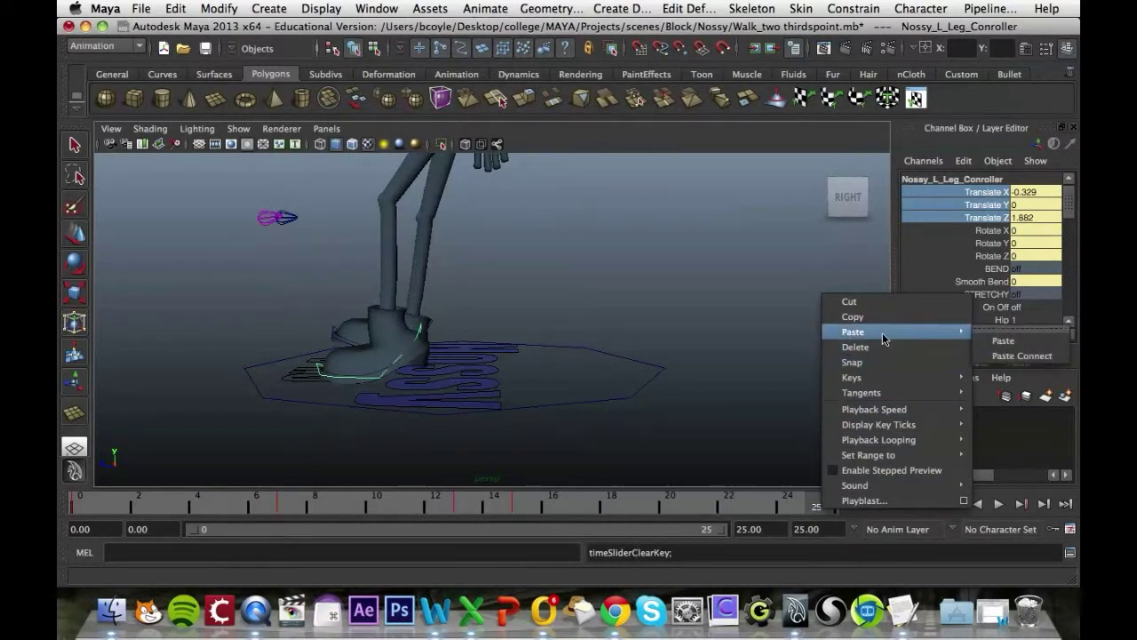
click(1002, 340)
key(alt+v)
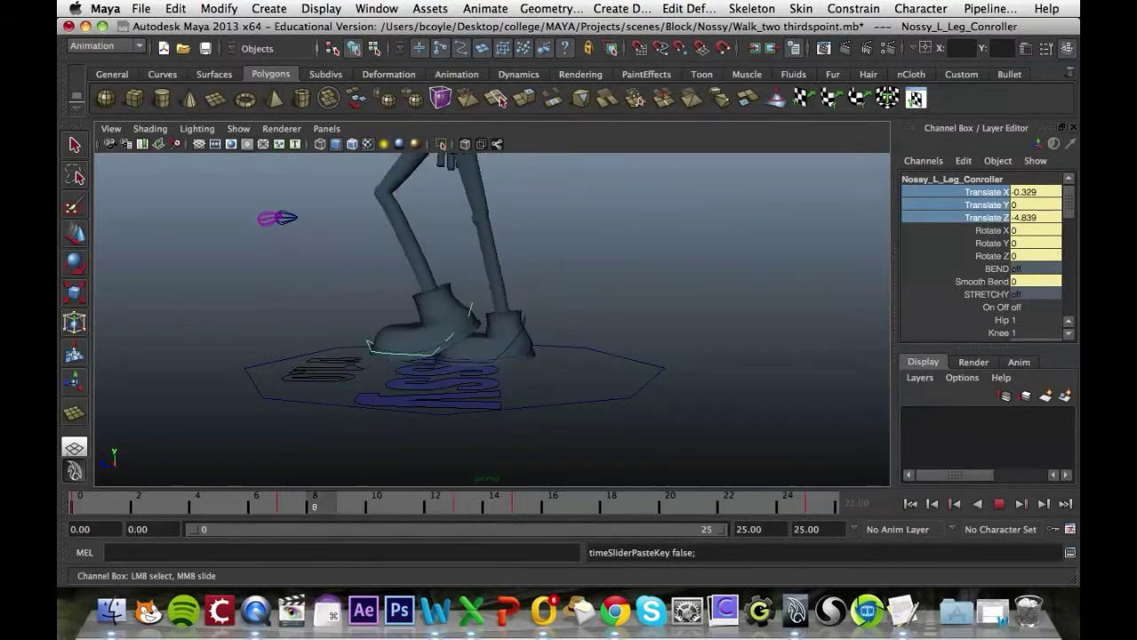
key(alt+v)
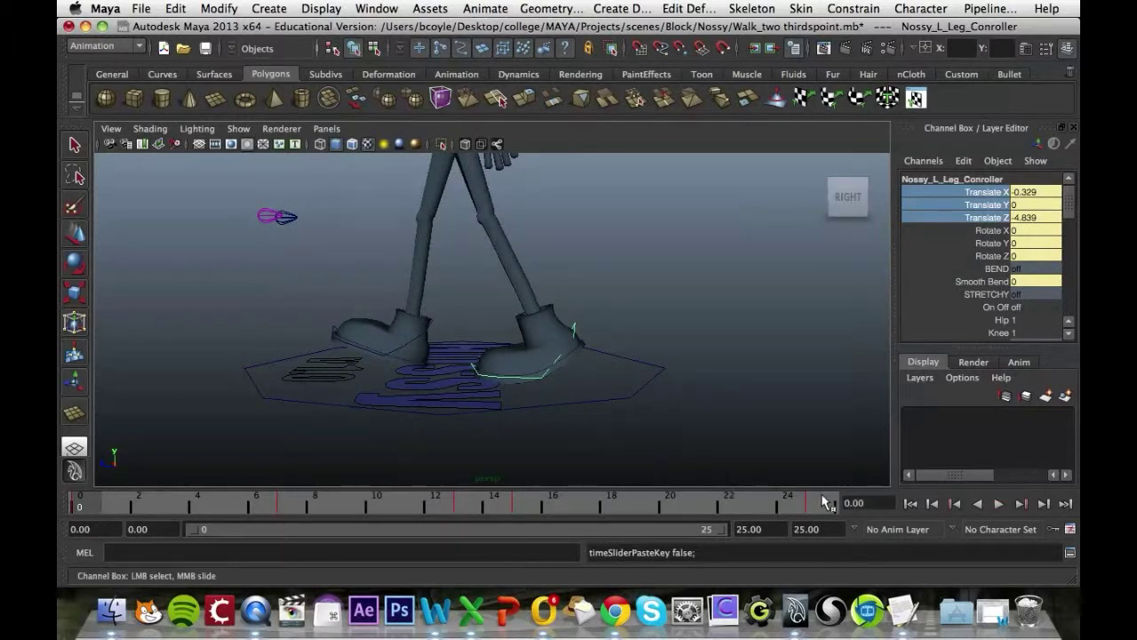
click(830, 511)
At frame 7, set the left foot's Ball R to 0 and key it.
click(88, 513)
drag(139, 508, 288, 506)
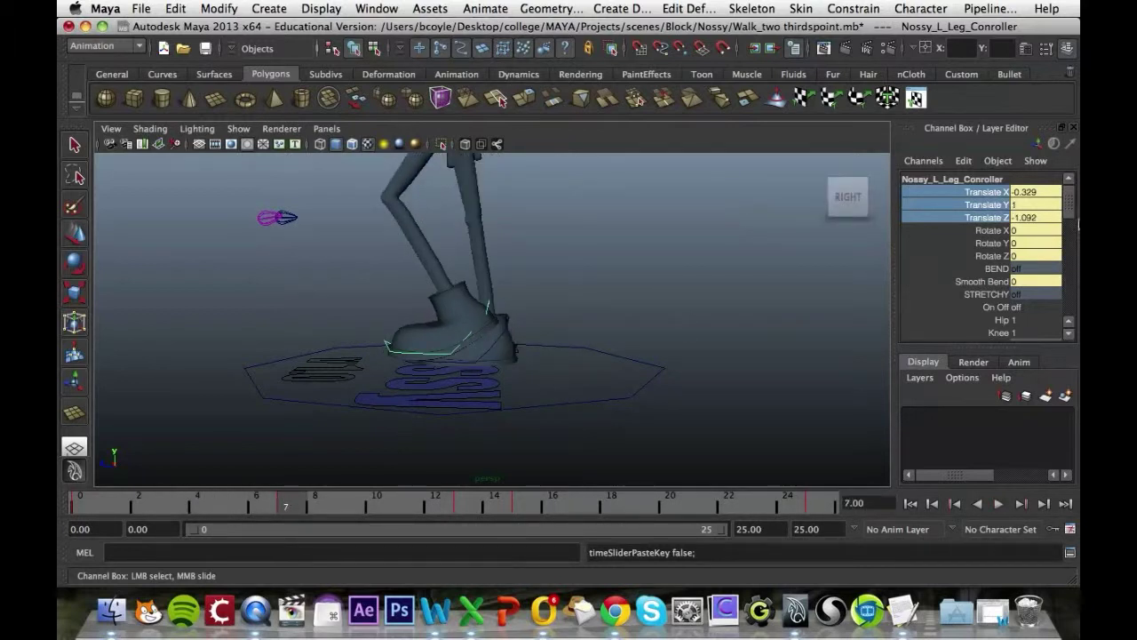
drag(1069, 204, 1070, 231)
double_click(1024, 232)
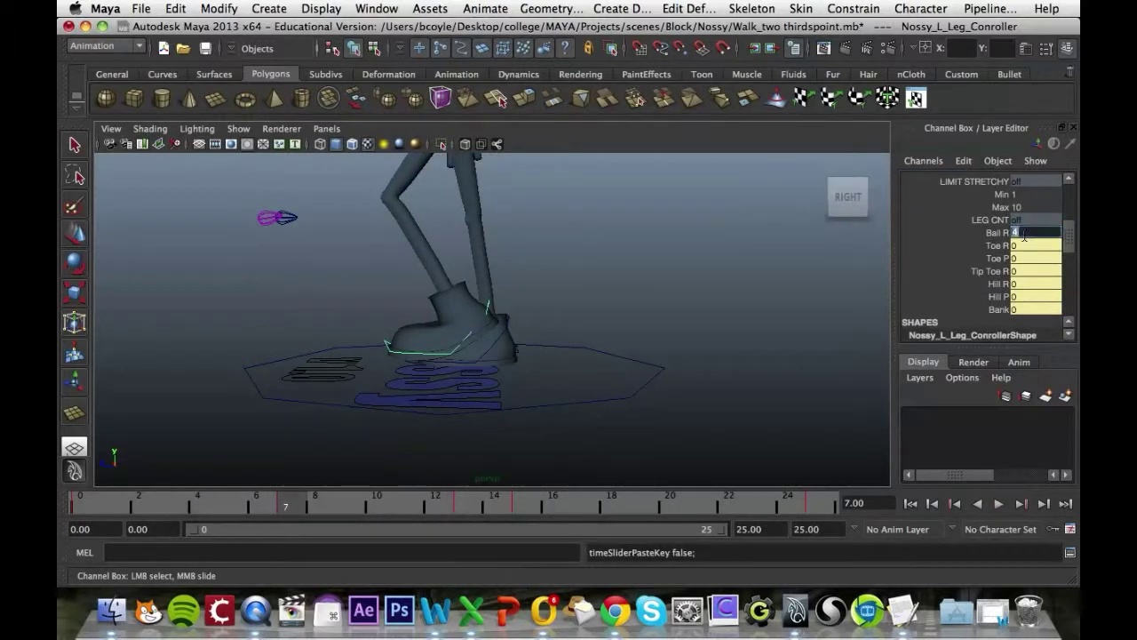
text(0)
key(Return)
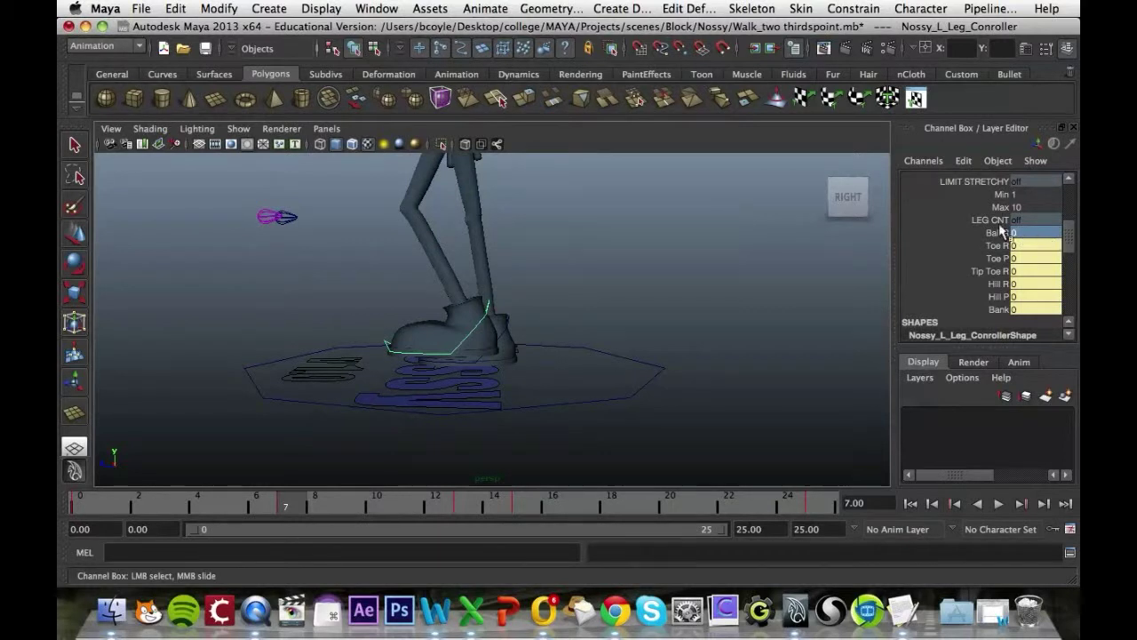
click(997, 232)
right_click(997, 232)
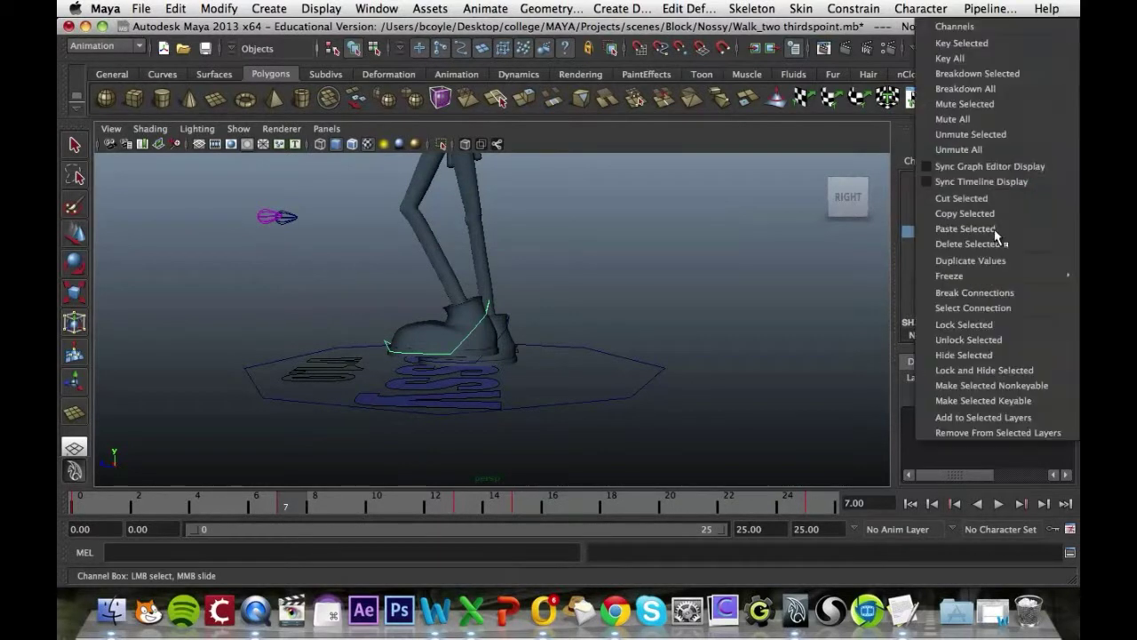
click(986, 43)
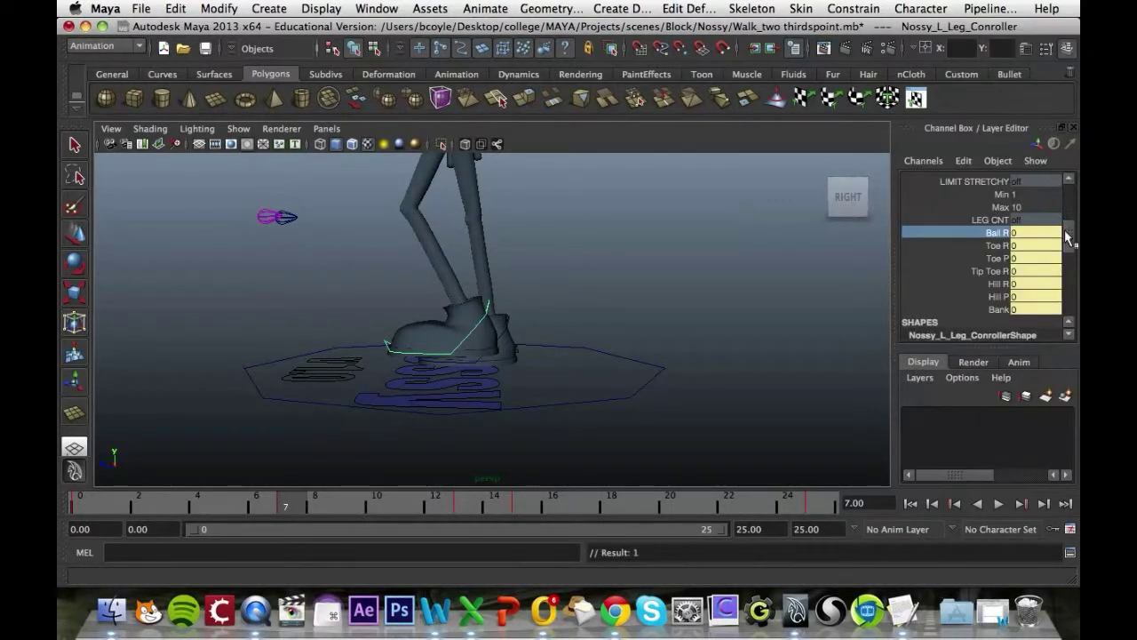
Rotate the left leg controller to Rotate X 32.5 and key the rotation channels.
drag(1068, 232, 1067, 182)
alt+drag(578, 325, 570, 313)
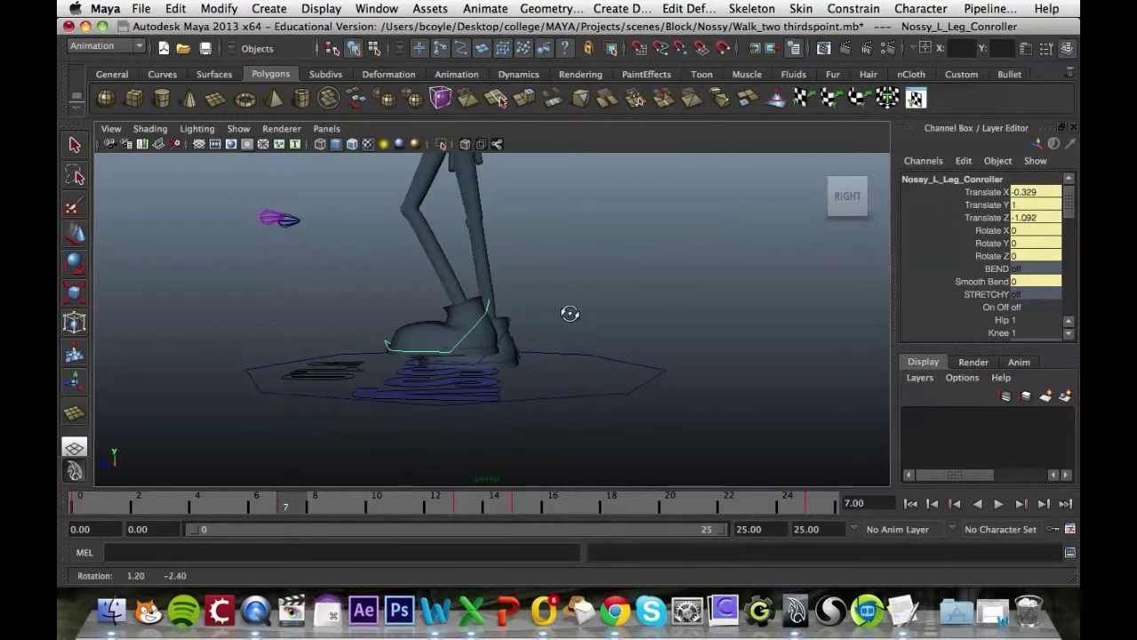
key(e)
drag(453, 246, 421, 251)
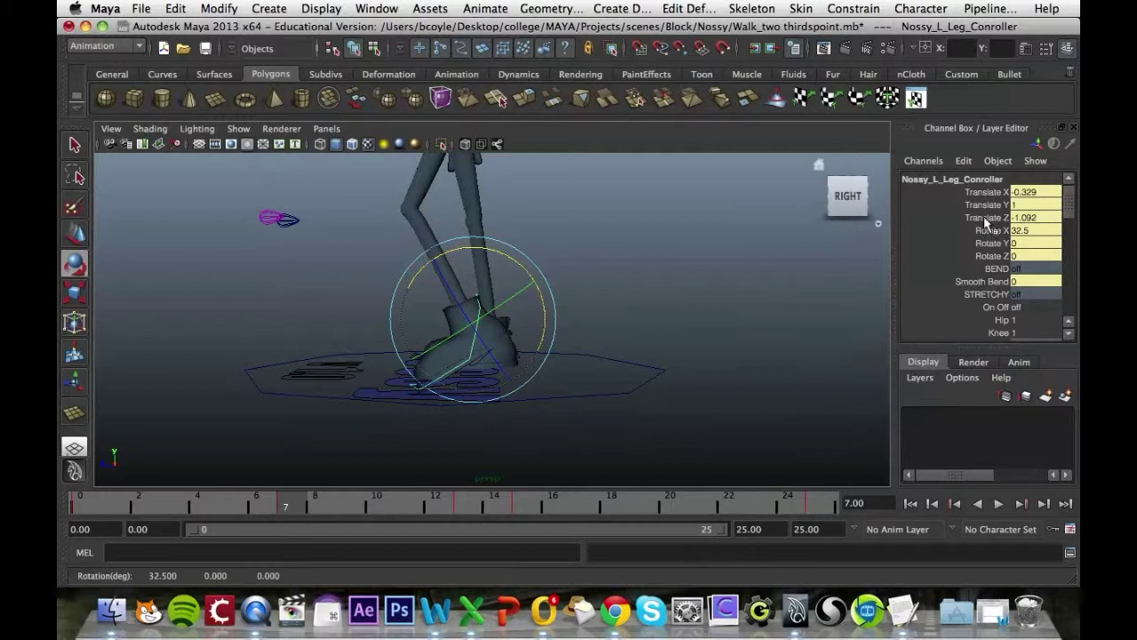
drag(1000, 229, 1002, 256)
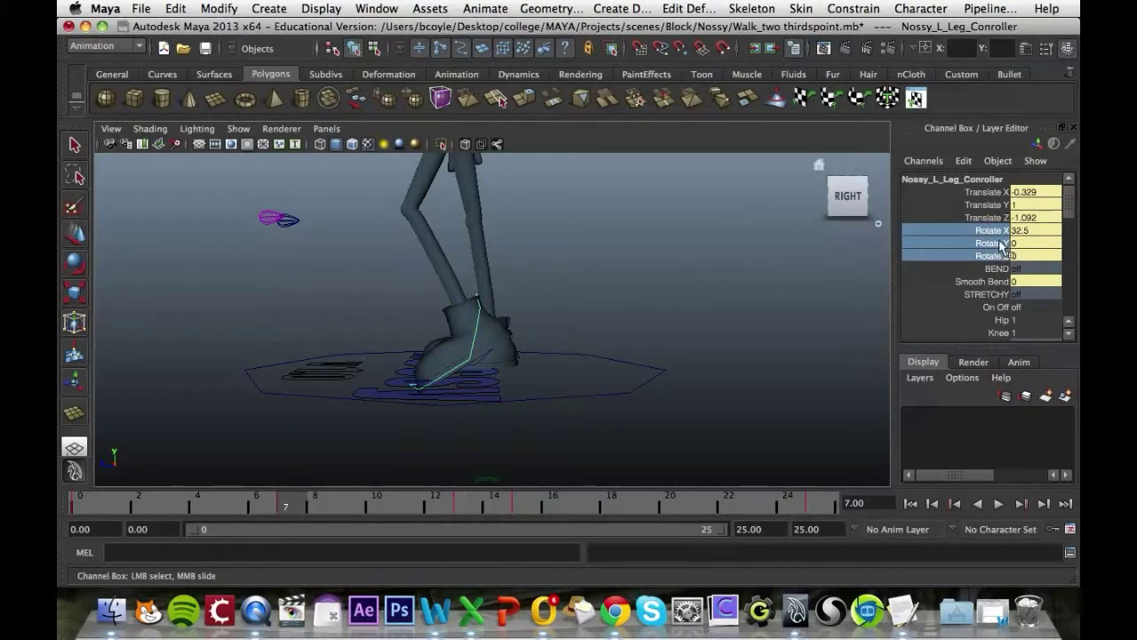
right_drag(1000, 240, 982, 43)
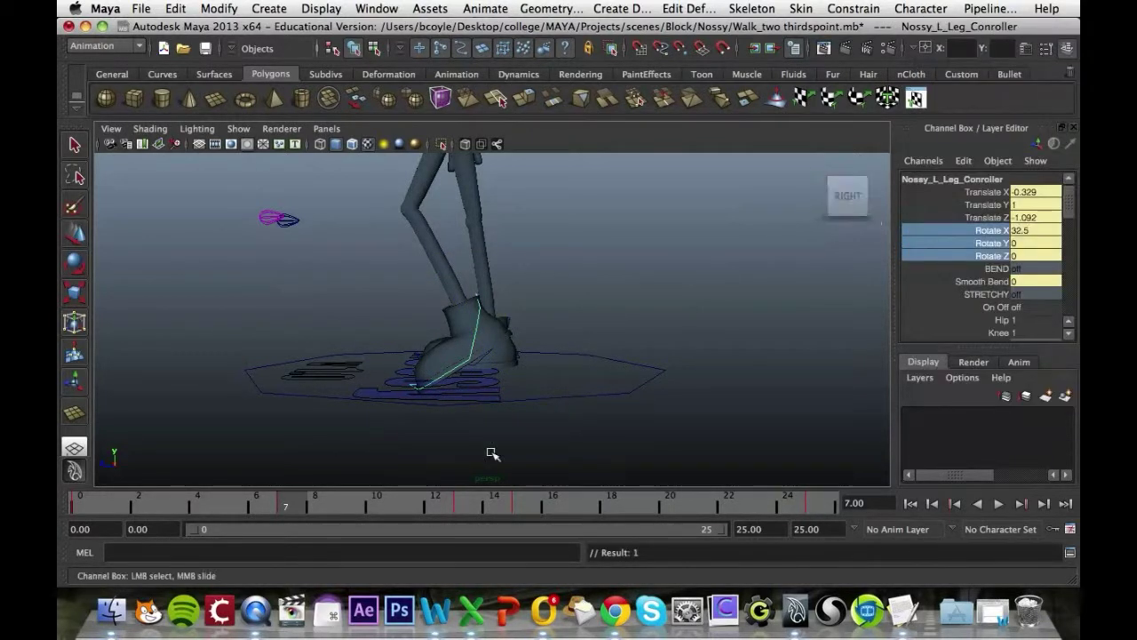
At frame 15, key Ball R at 0 and scrub to check the foot roll.
drag(302, 515, 558, 503)
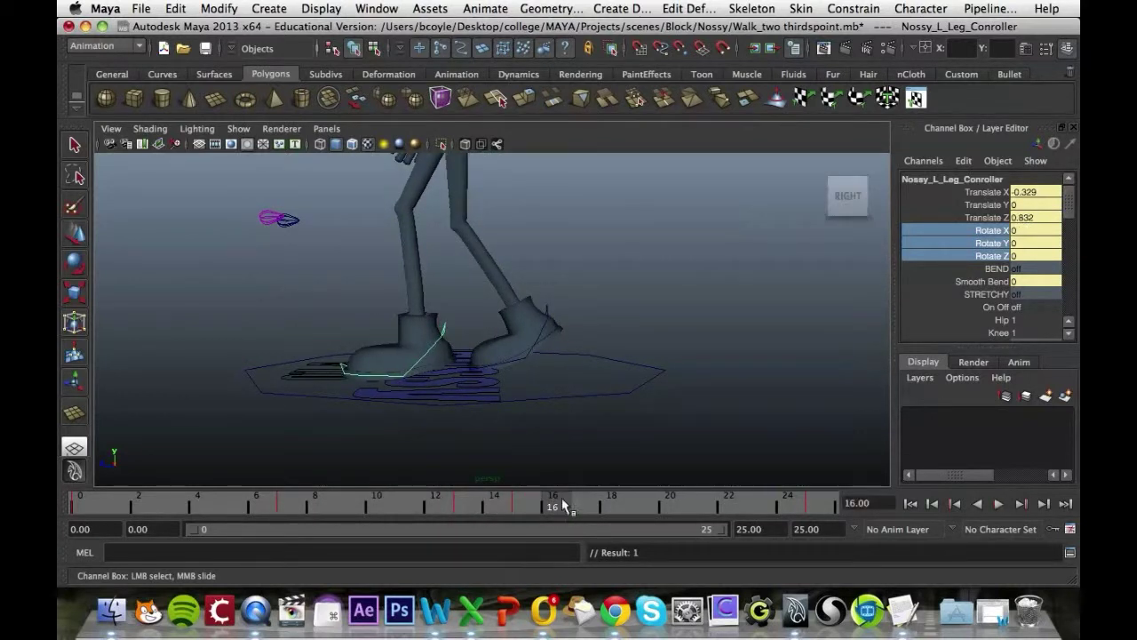
alt+drag(601, 338, 605, 337)
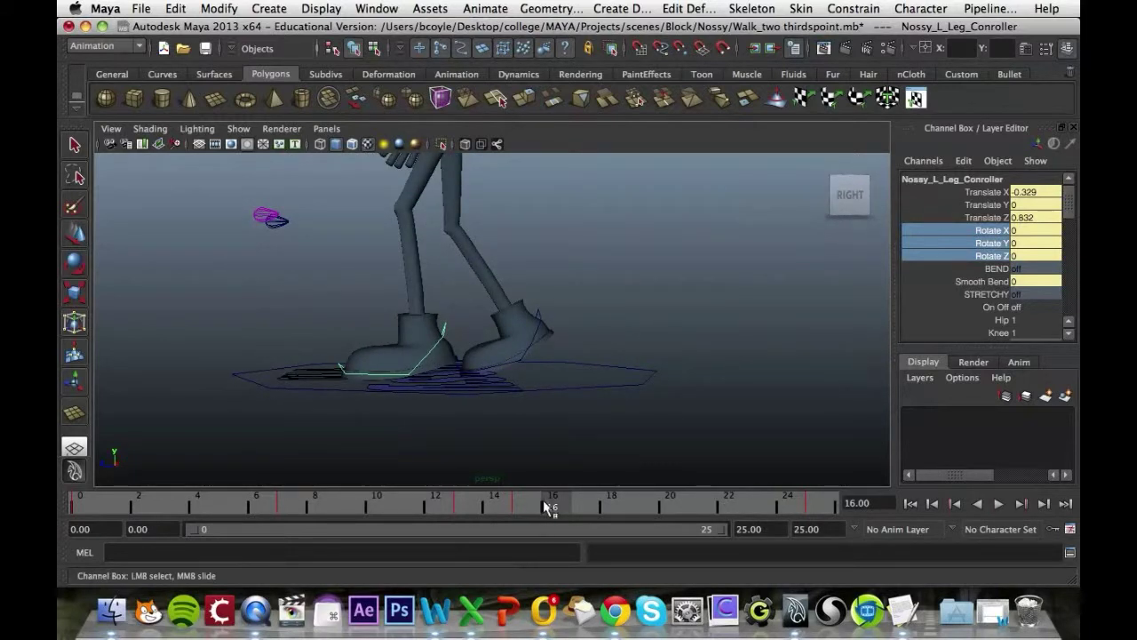
mouse_move(533, 507)
mouse_down()
mouse_move(482, 508)
mouse_move(522, 507)
mouse_up()
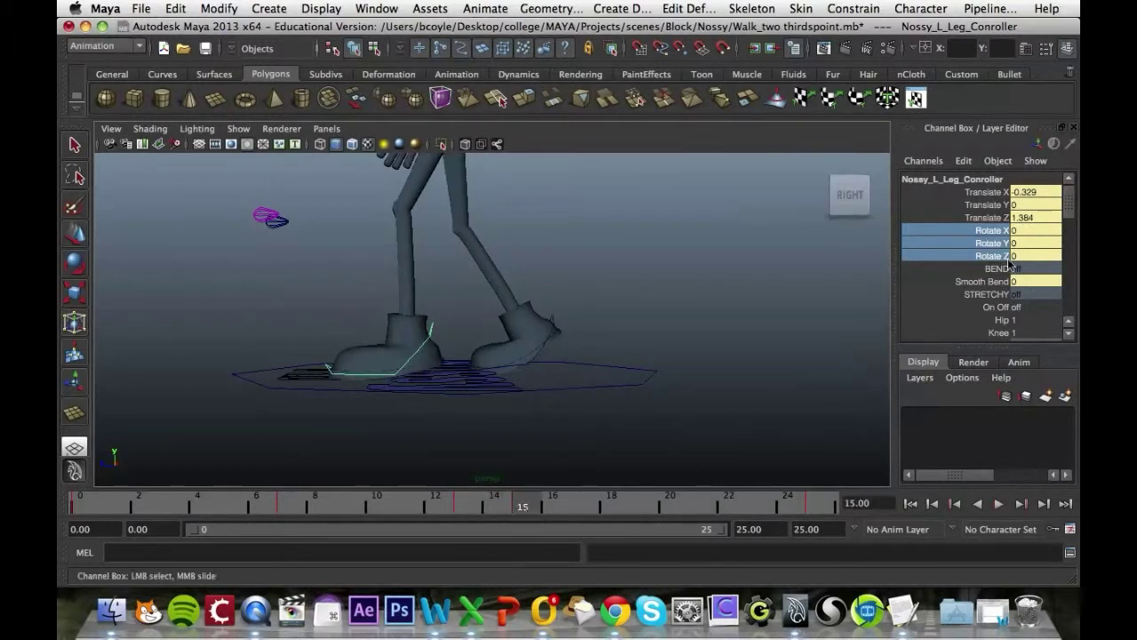
drag(1068, 213, 1057, 240)
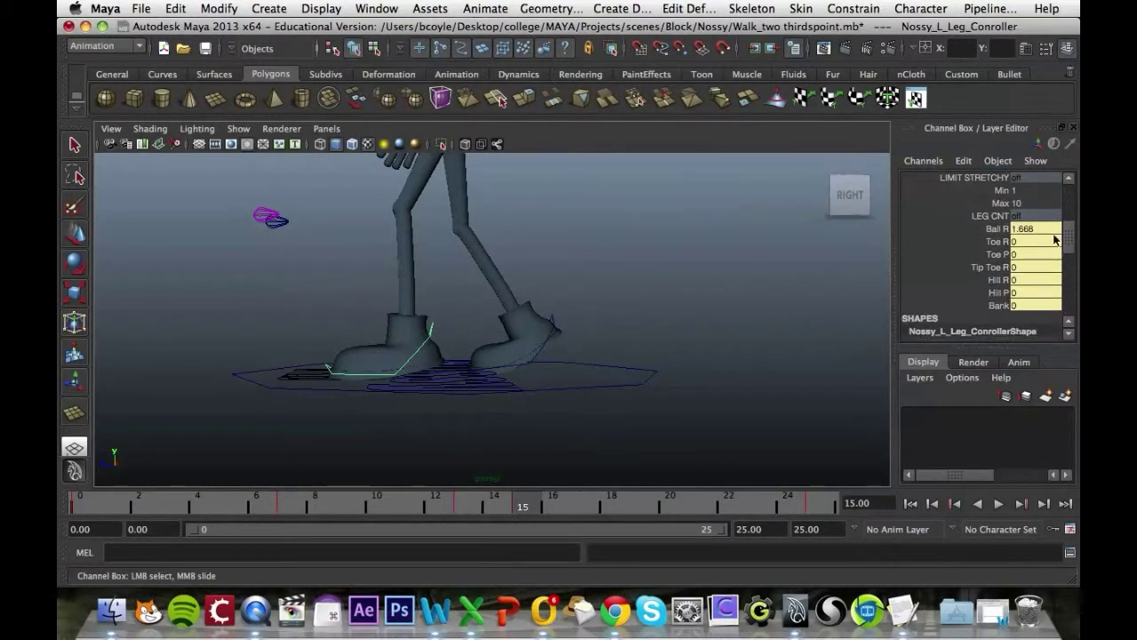
click(1038, 230)
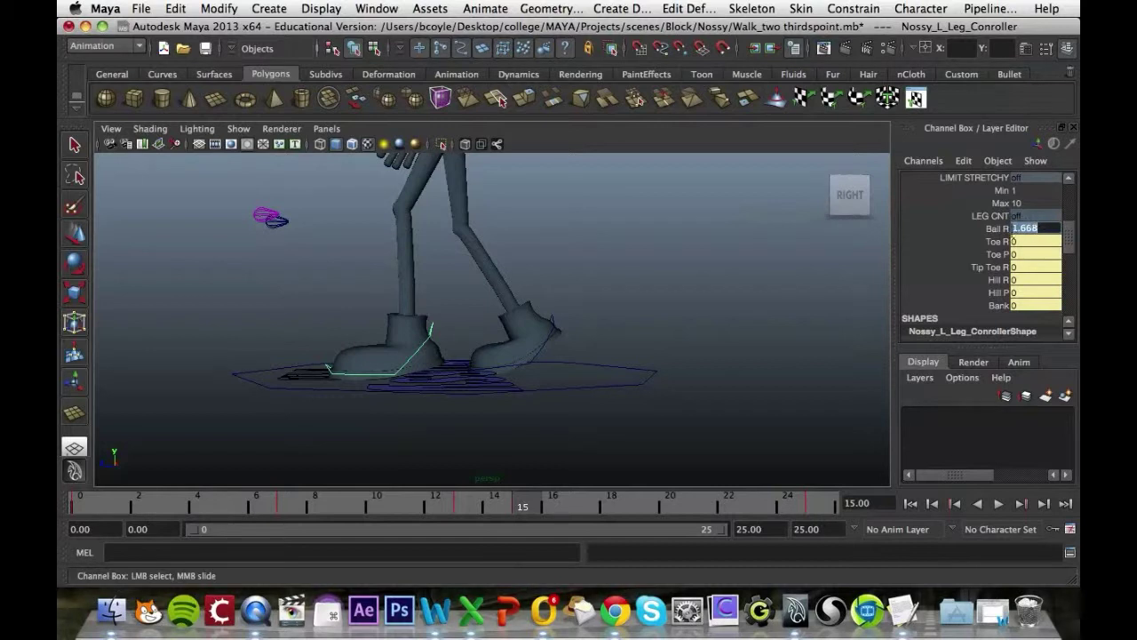
text(0)
key(Return)
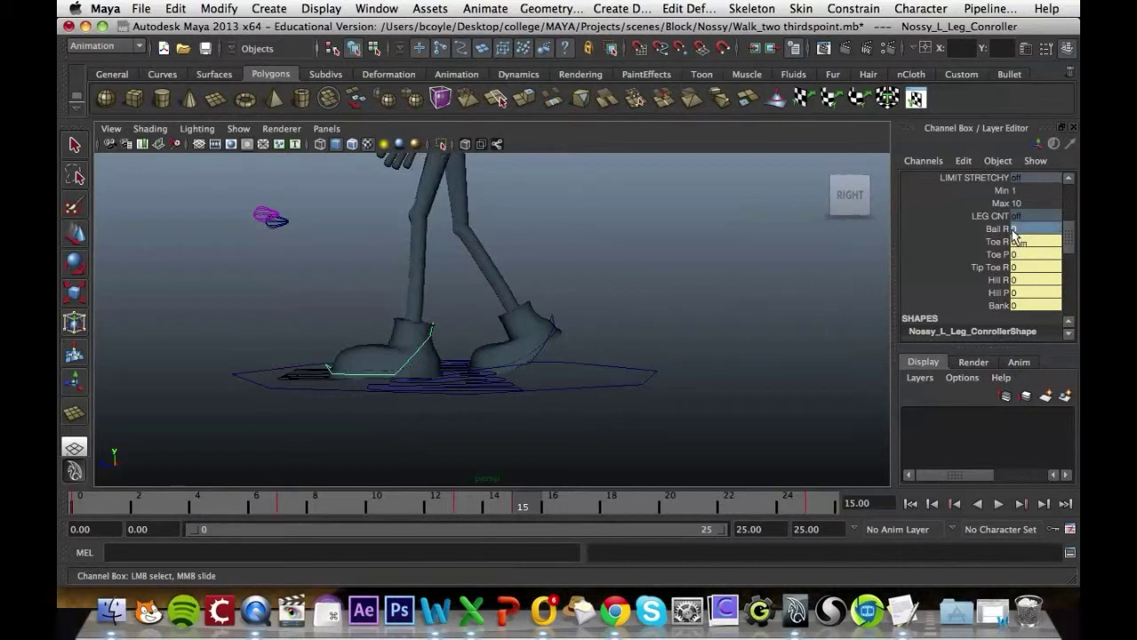
right_click(1015, 231)
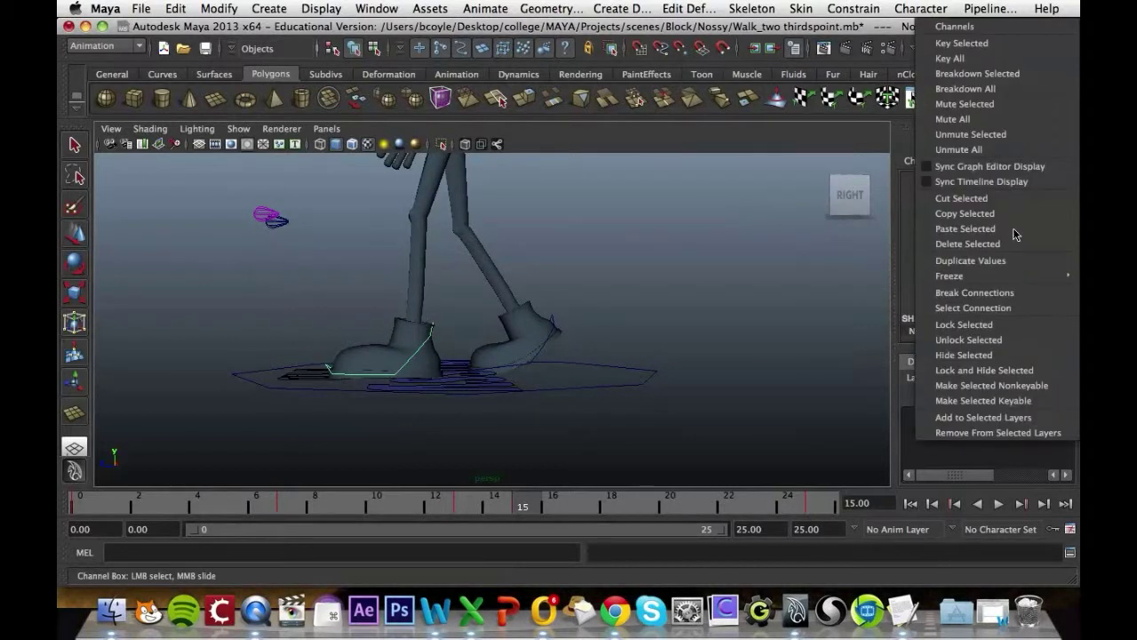
click(977, 43)
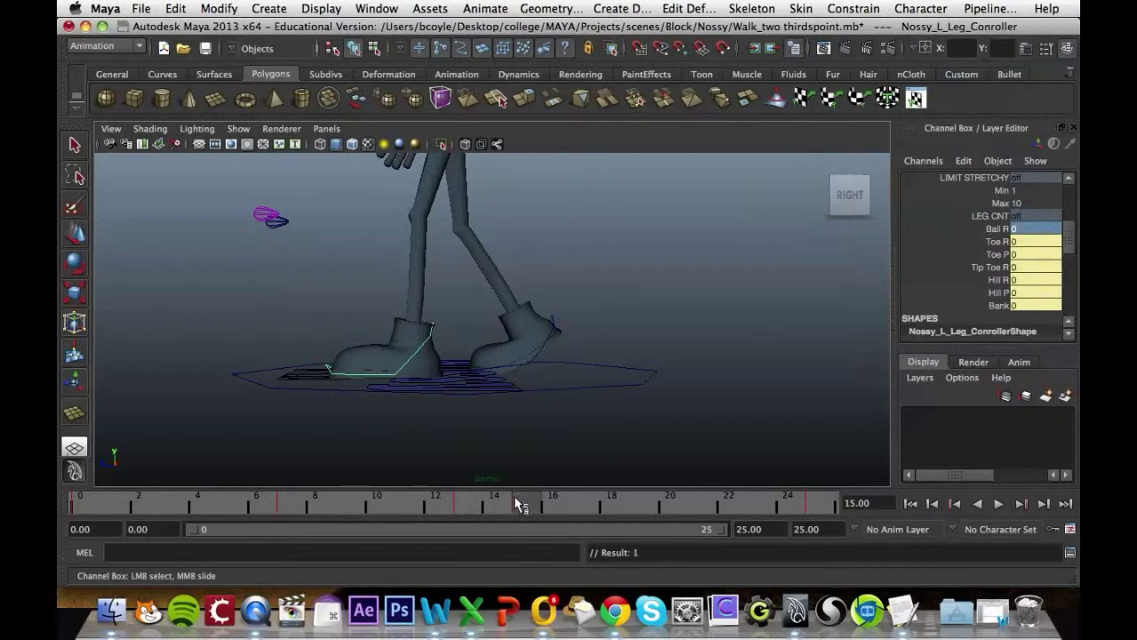
drag(527, 504, 74, 515)
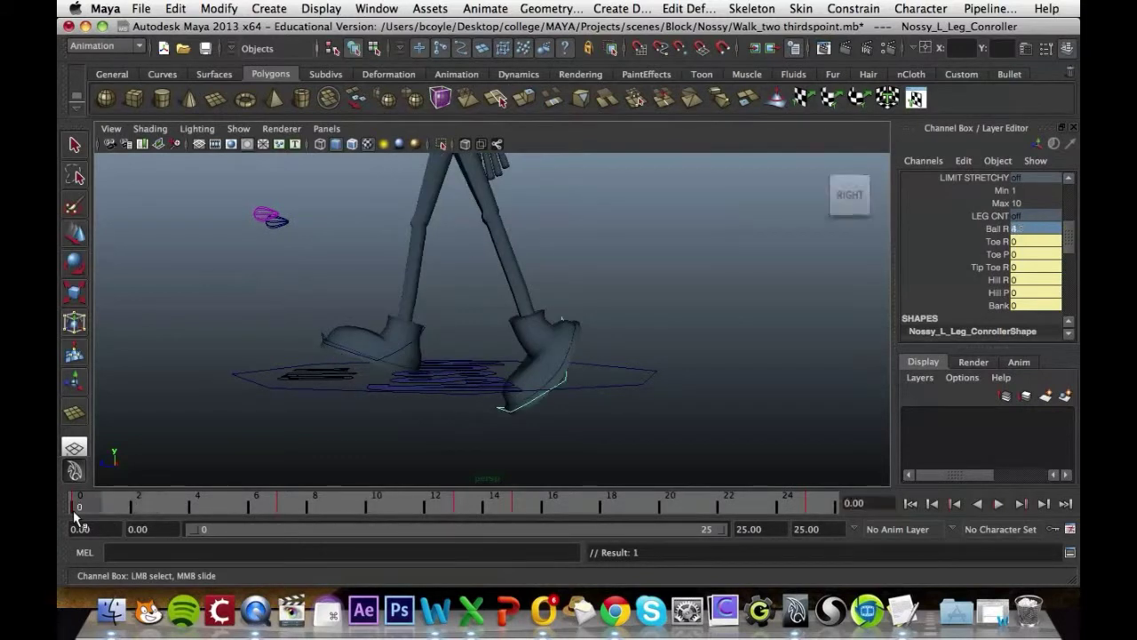
alt+drag(640, 421, 716, 325)
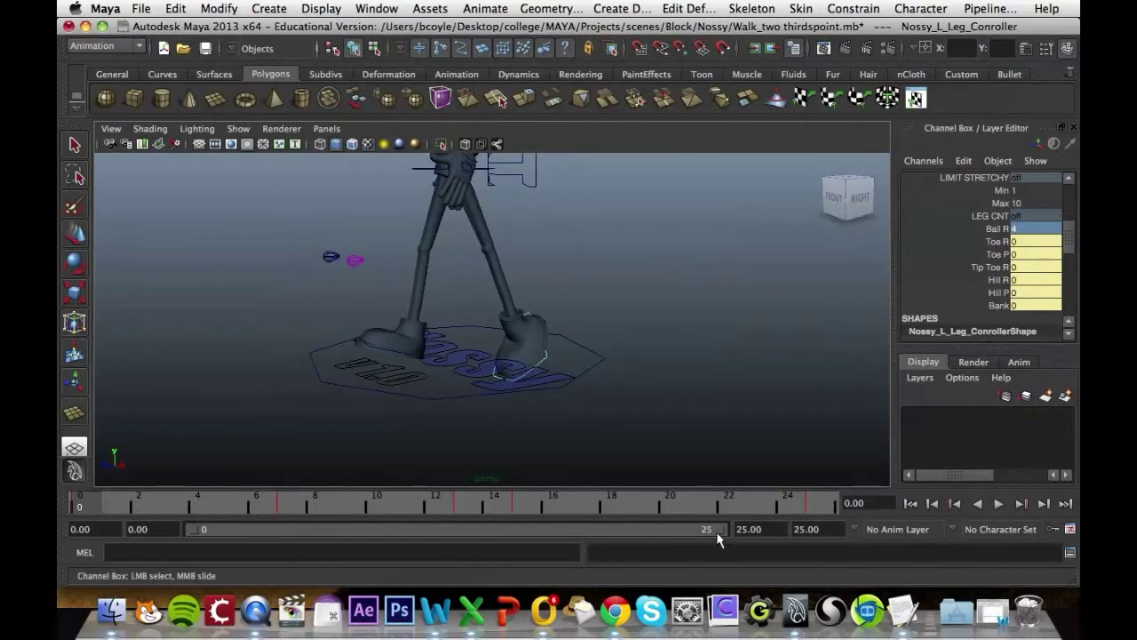
drag(720, 531, 714, 531)
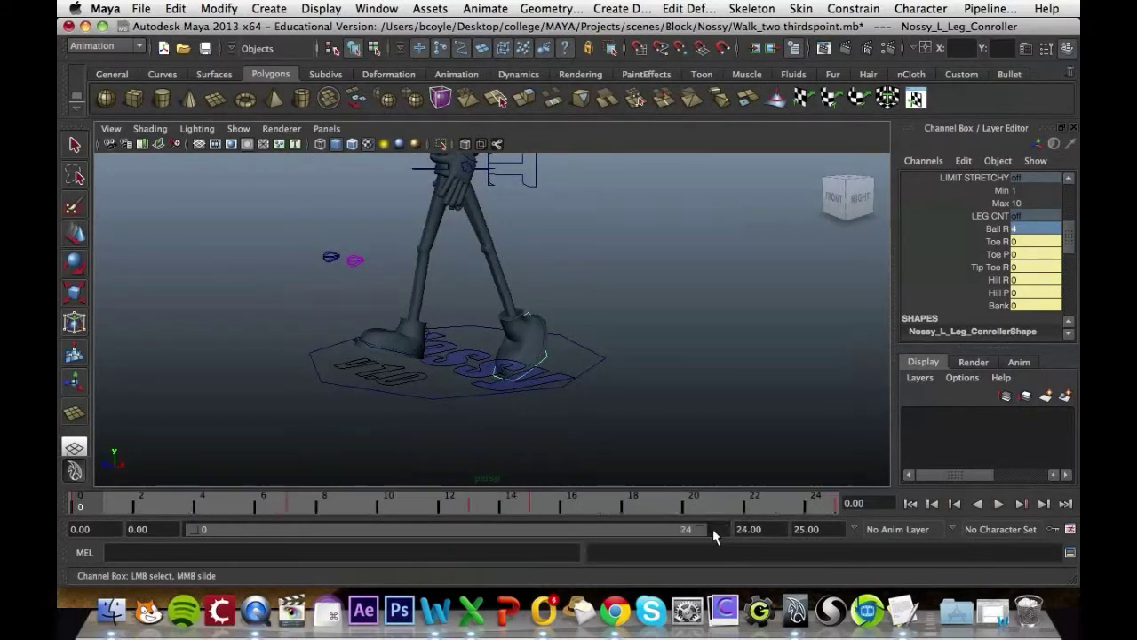
alt+middle_drag(704, 407, 698, 327)
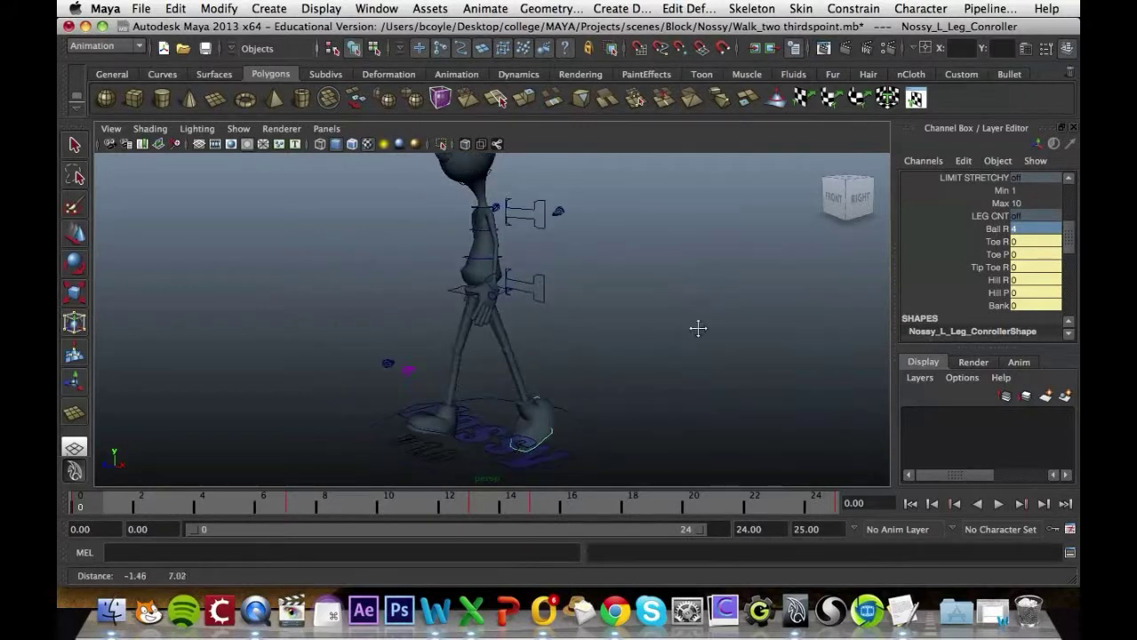
click(999, 502)
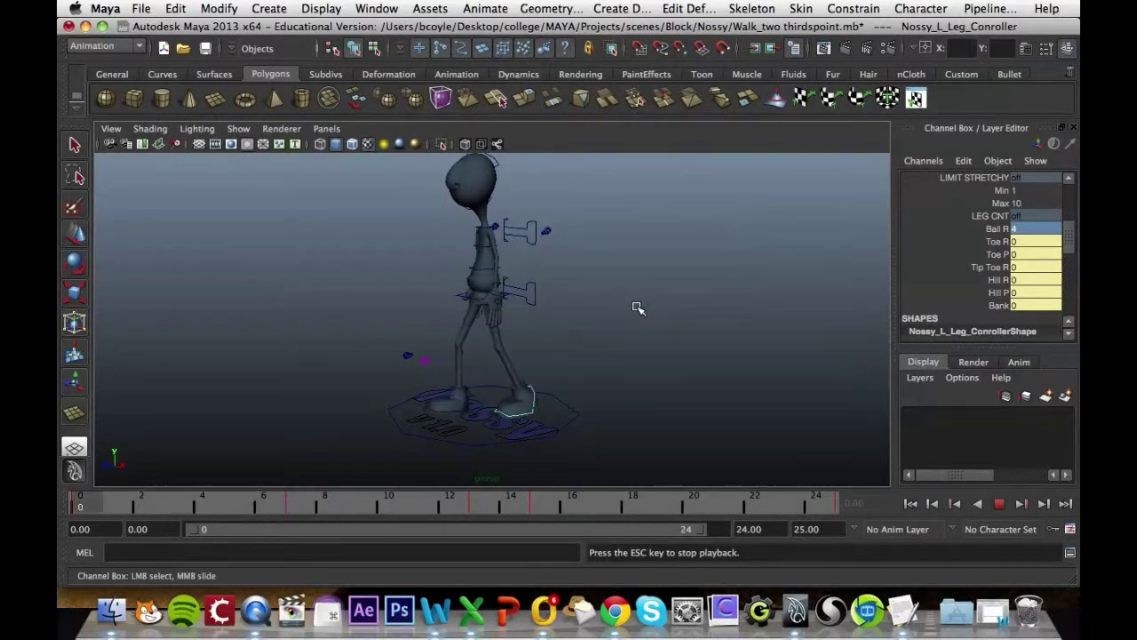
key(Escape)
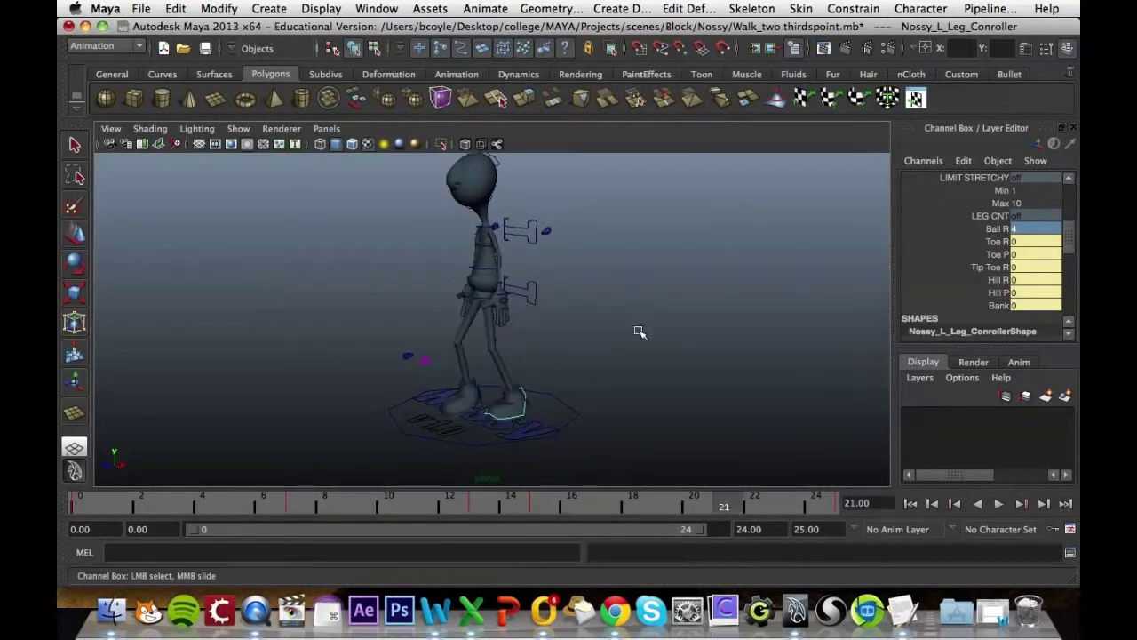
alt+drag(575, 399, 673, 298)
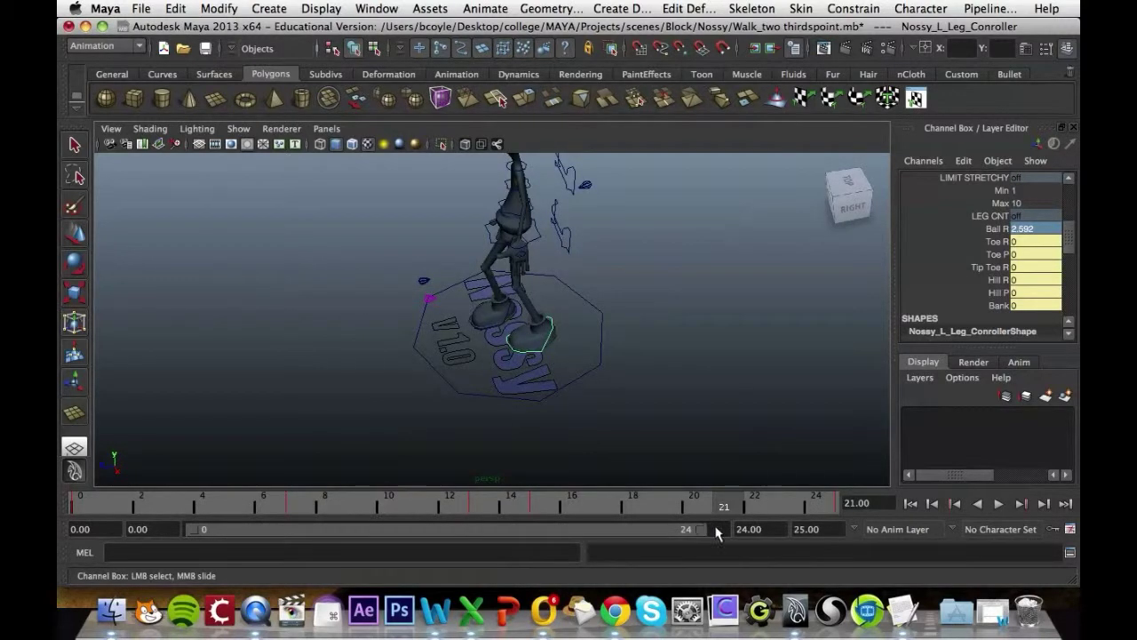
drag(711, 530, 737, 529)
click(815, 505)
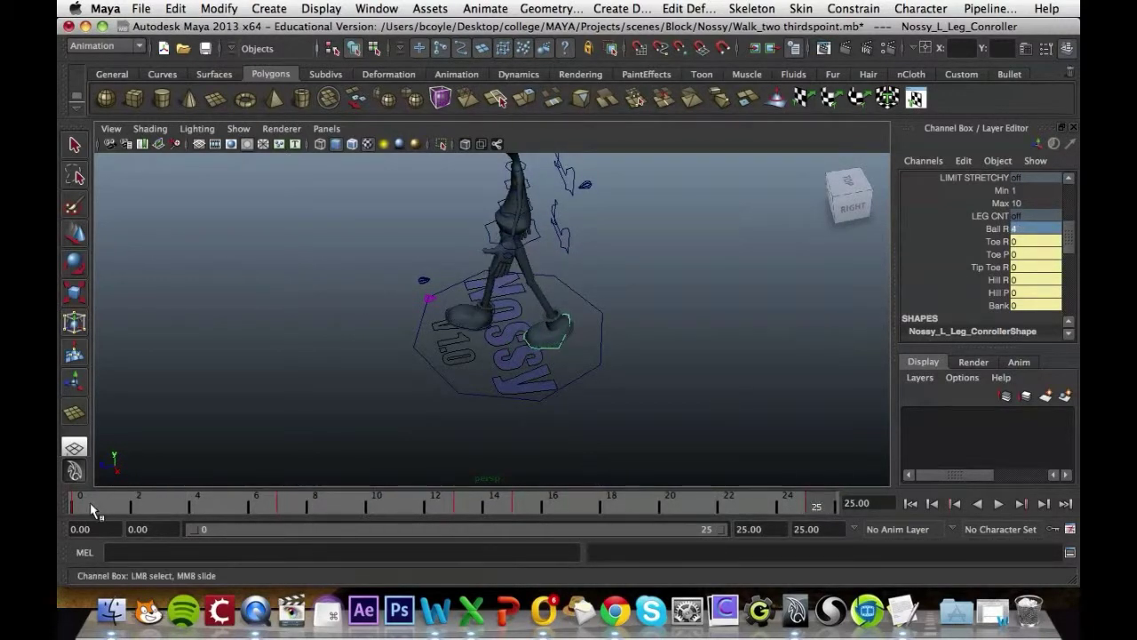
click(92, 504)
alt+drag(715, 393, 608, 361)
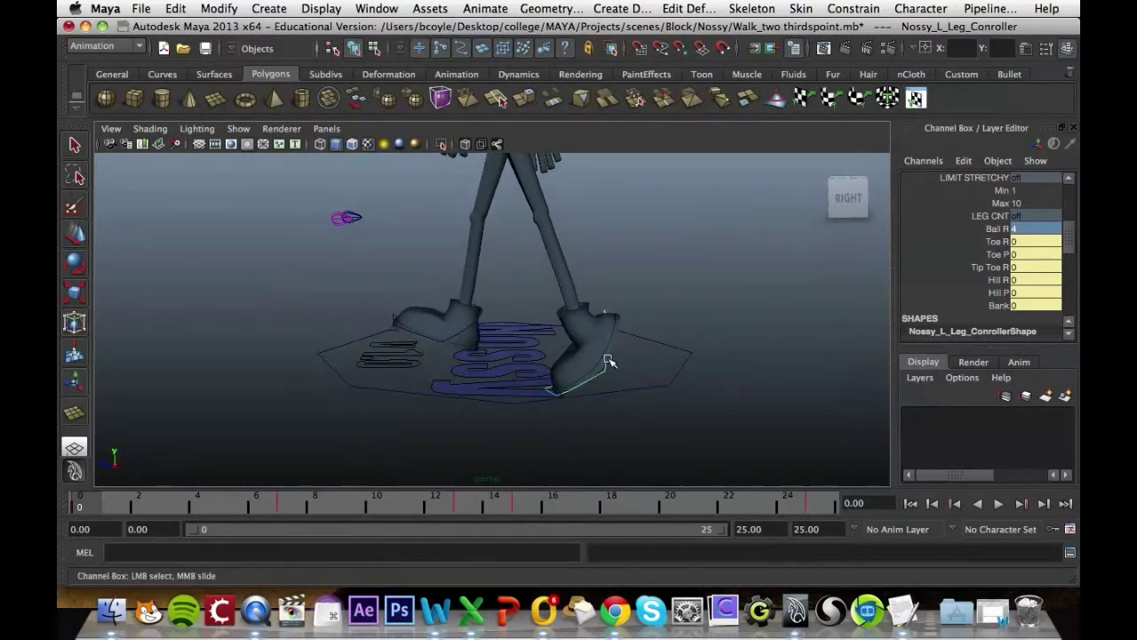
drag(1063, 238, 1069, 199)
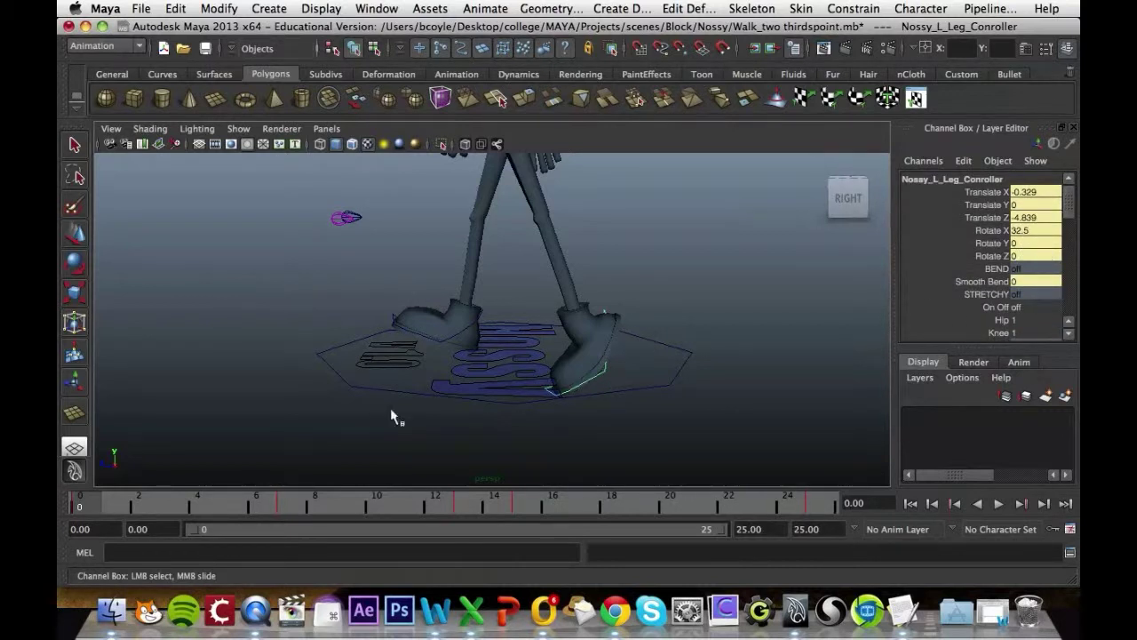
At frame 0, set the left leg controller's Rotate X to 0 and key it.
double_click(1031, 232)
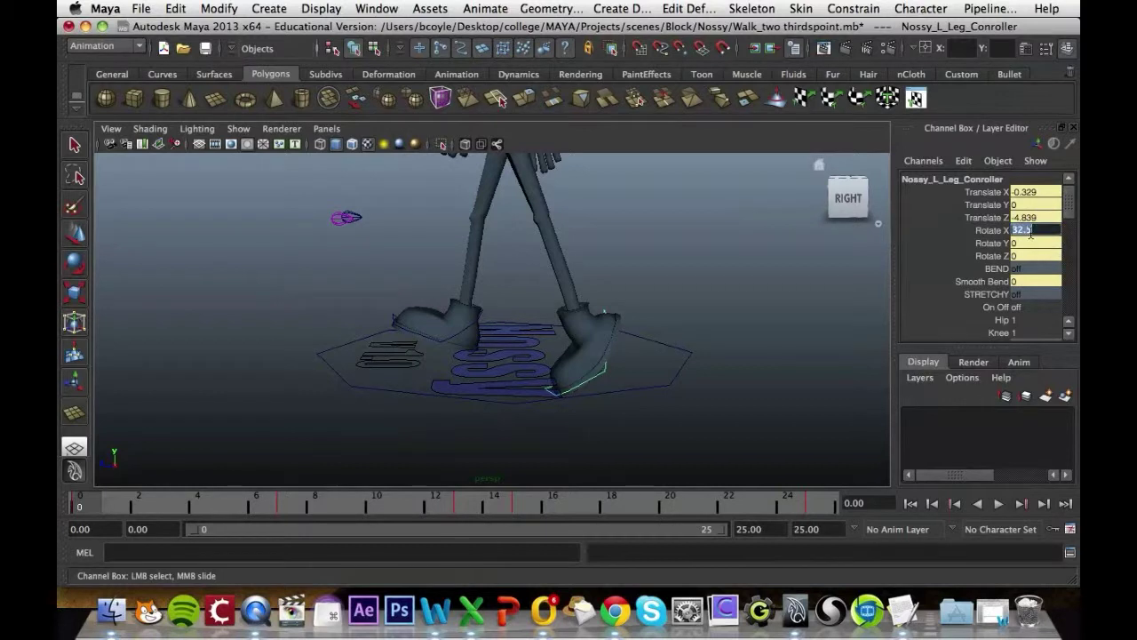
text(0)
key(Return)
right_click(1028, 238)
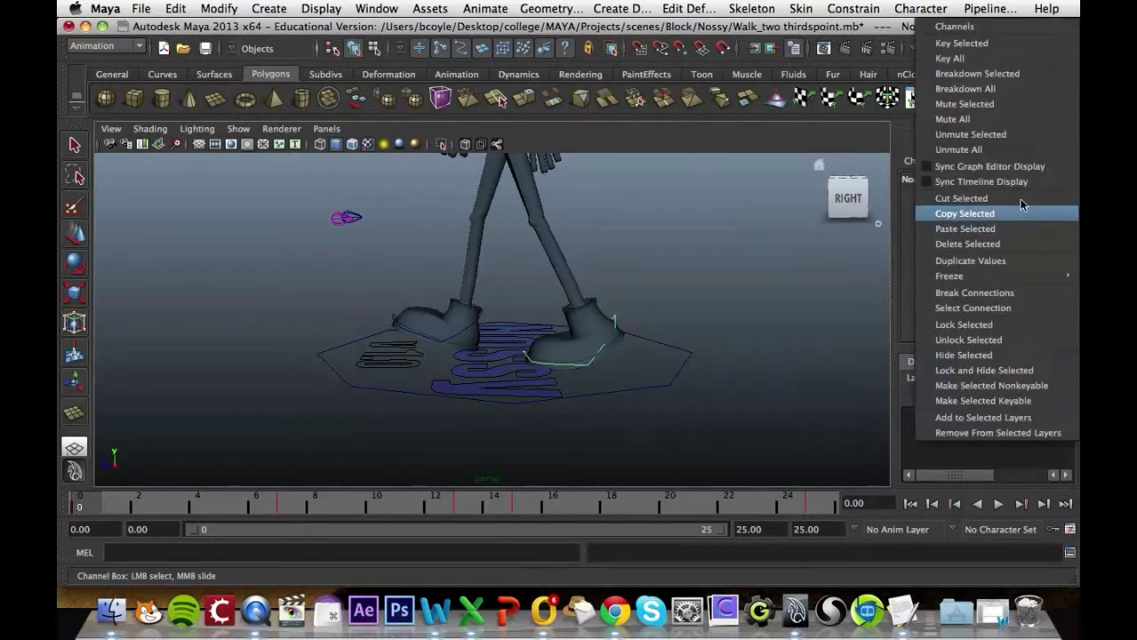
click(1048, 55)
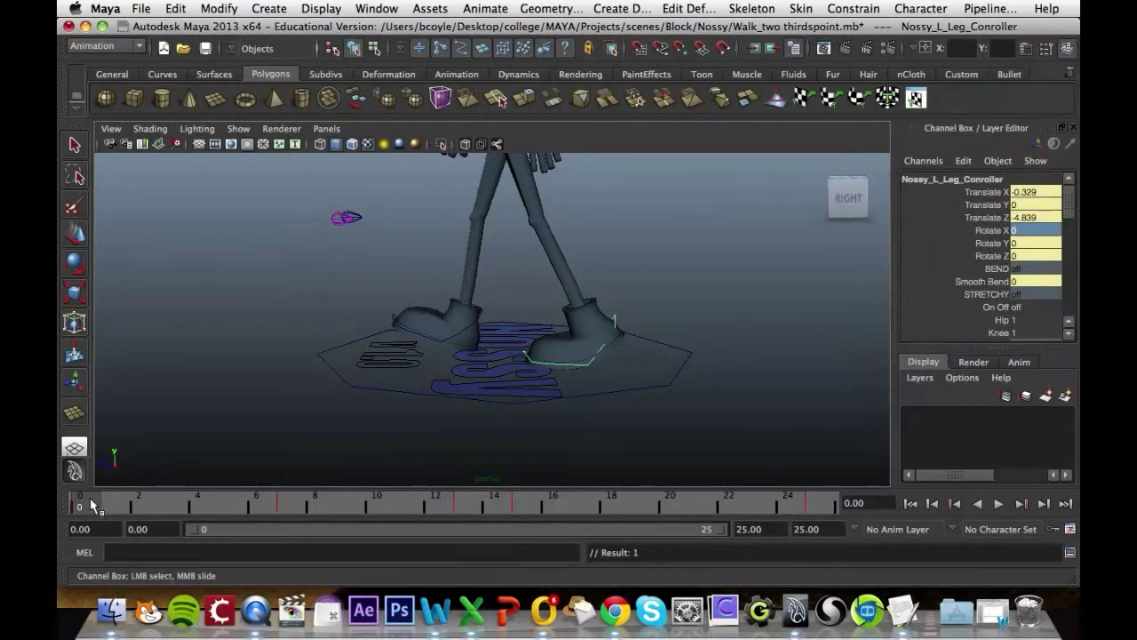
End the playback range at frame 24, reframe the character, and play the looping walk.
key(alt+v)
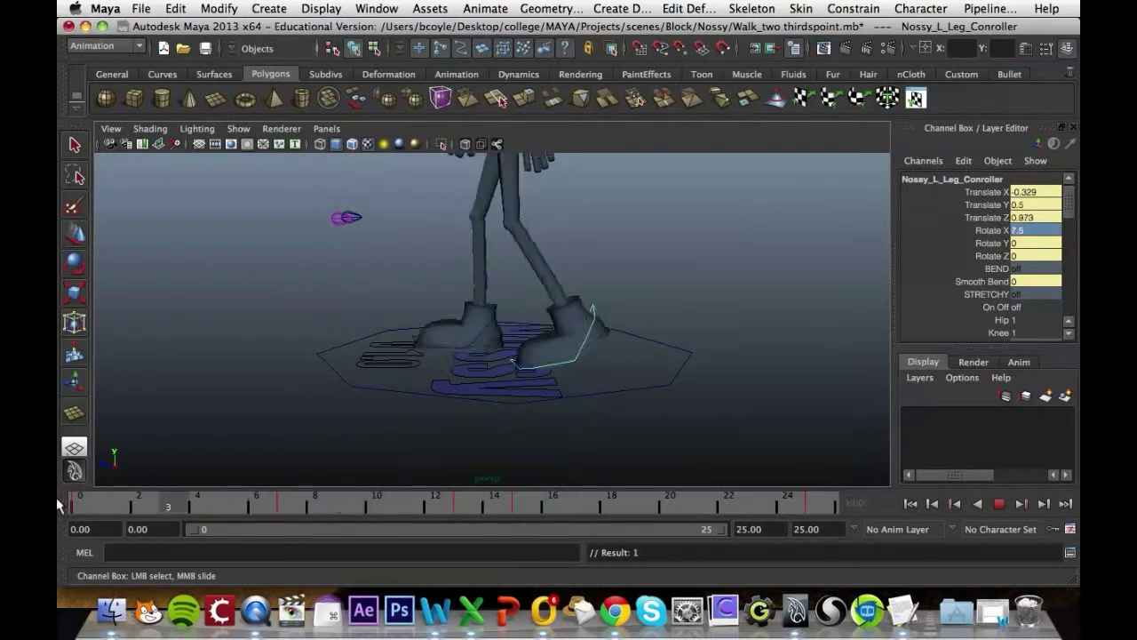
key(alt+v)
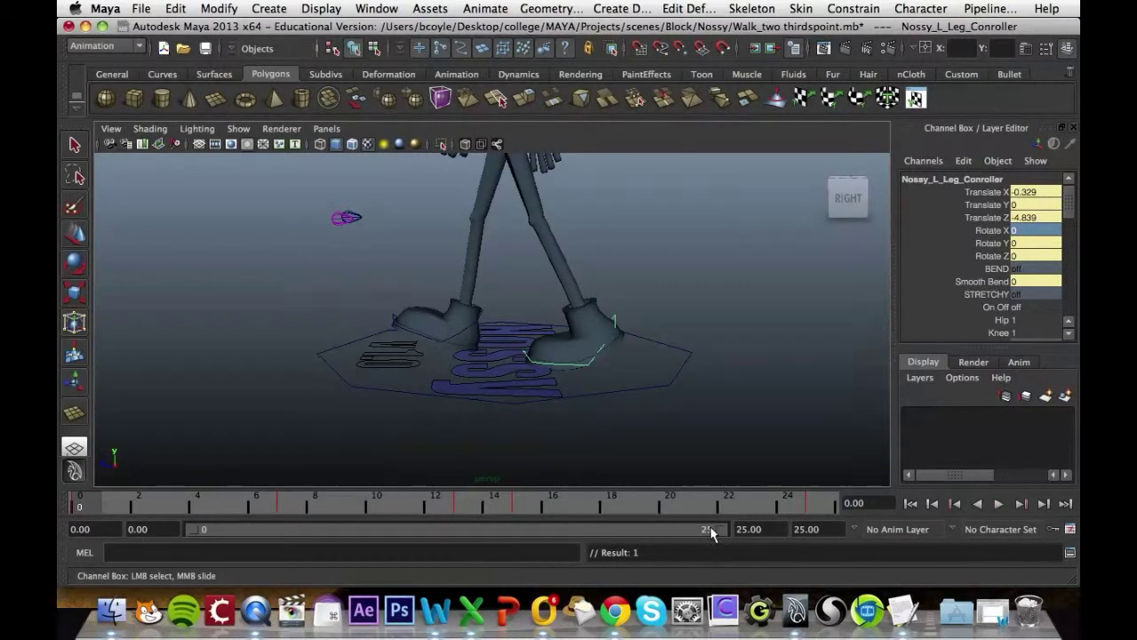
drag(703, 531, 691, 536)
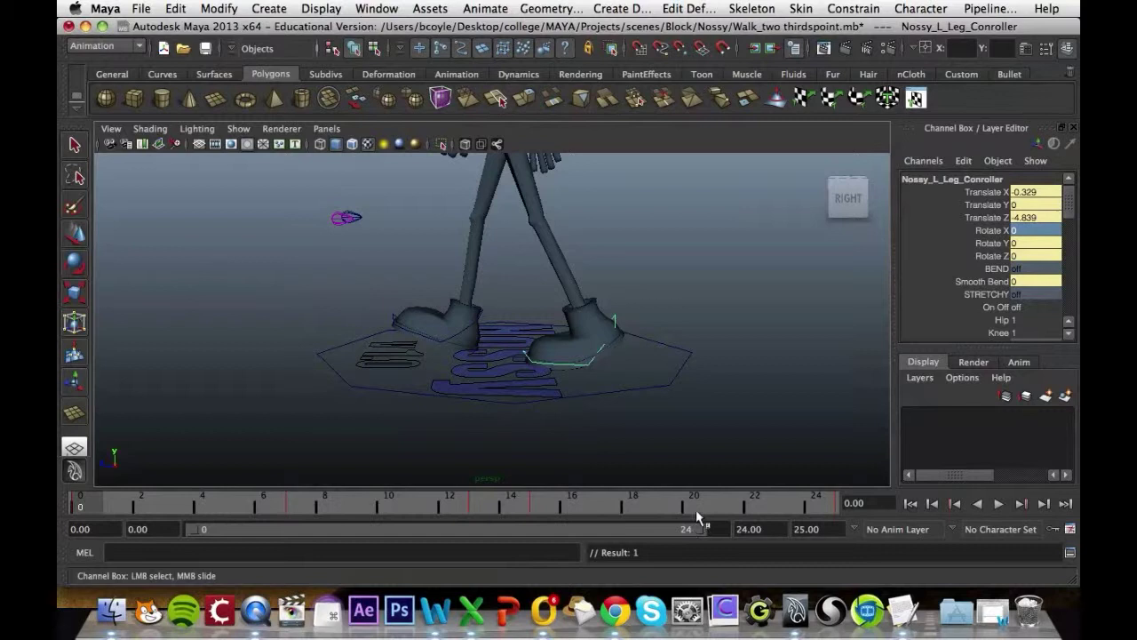
alt+drag(691, 400, 751, 352)
click(741, 360)
alt+middle_drag(741, 361, 663, 448)
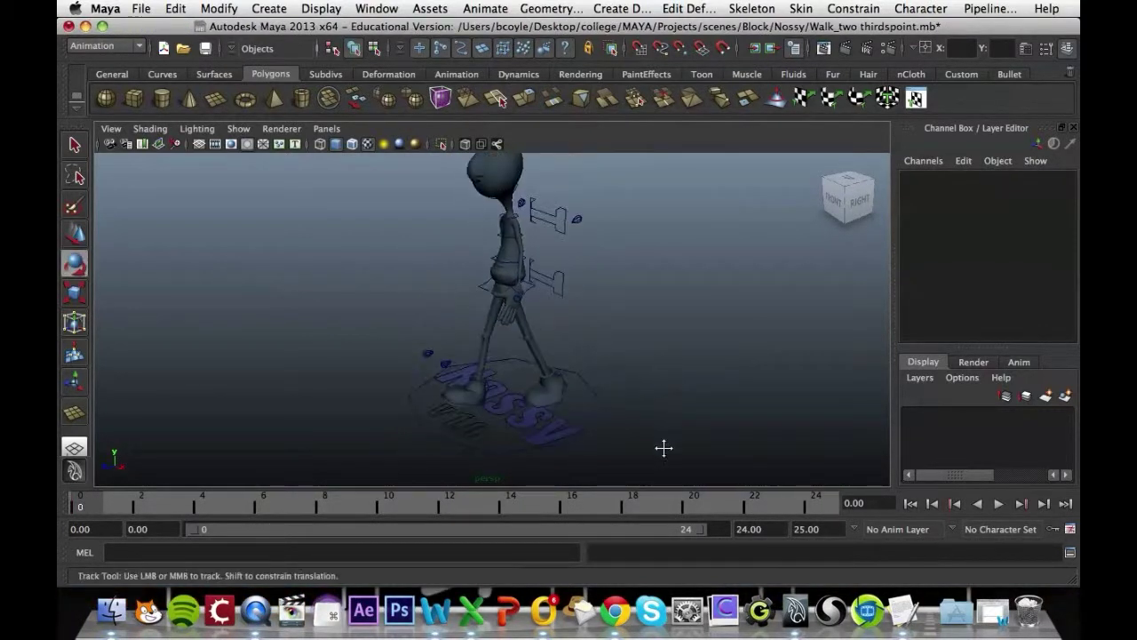
click(998, 503)
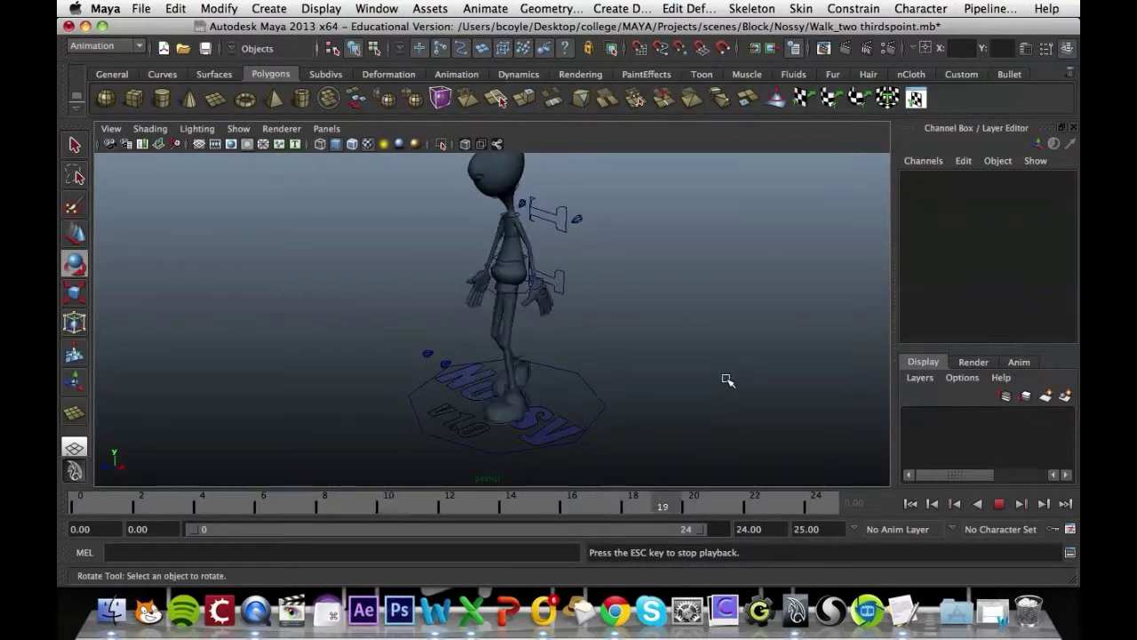
key(Escape)
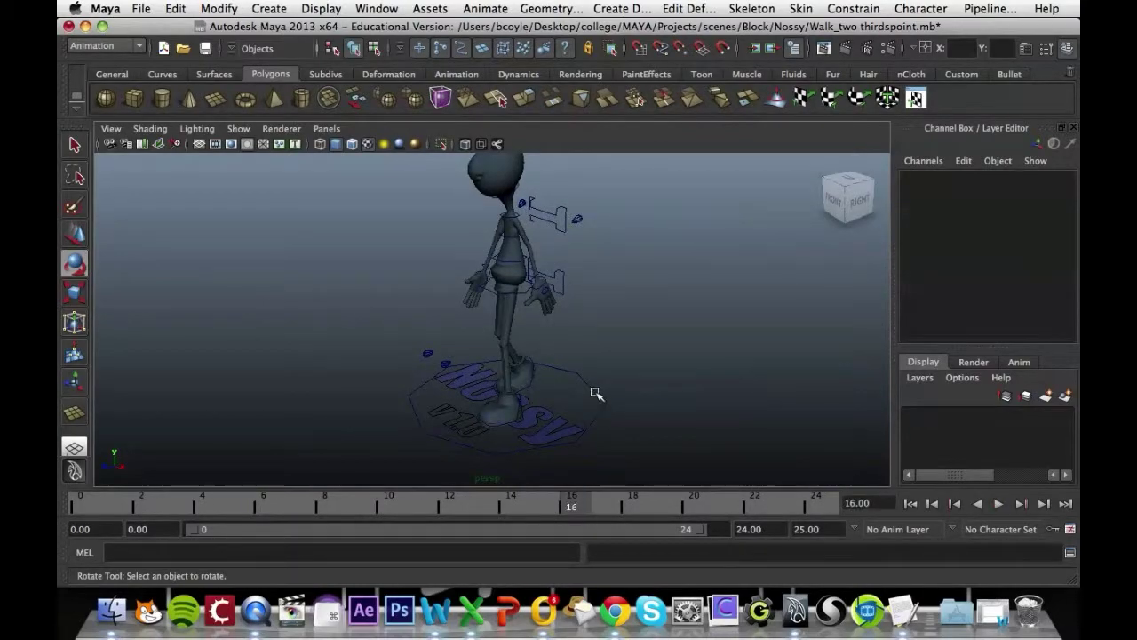